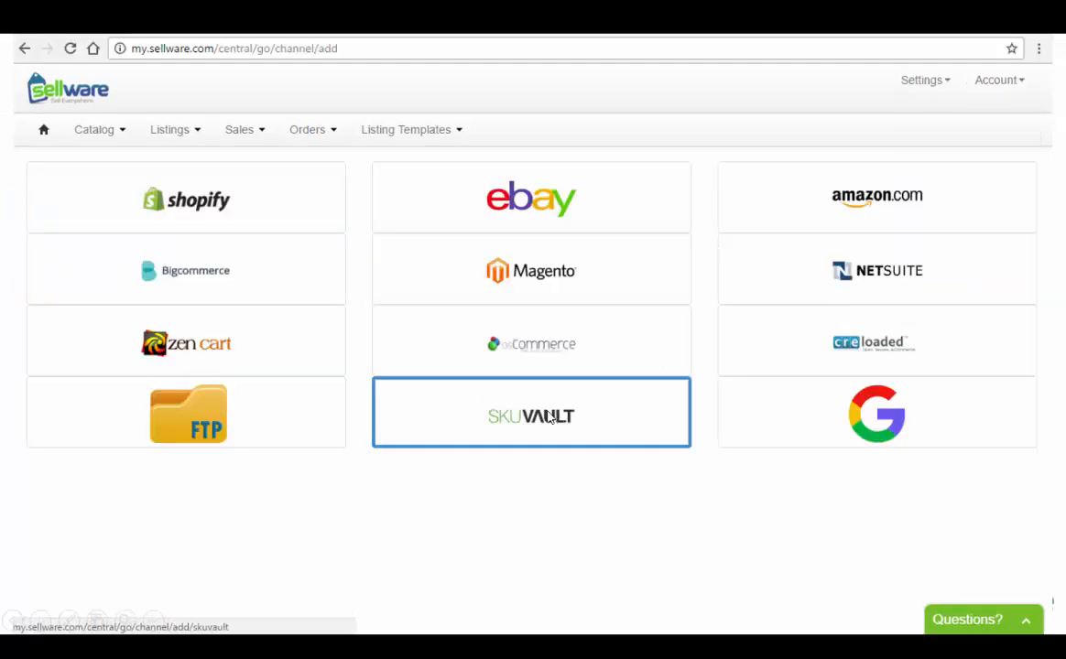
click(834, 219)
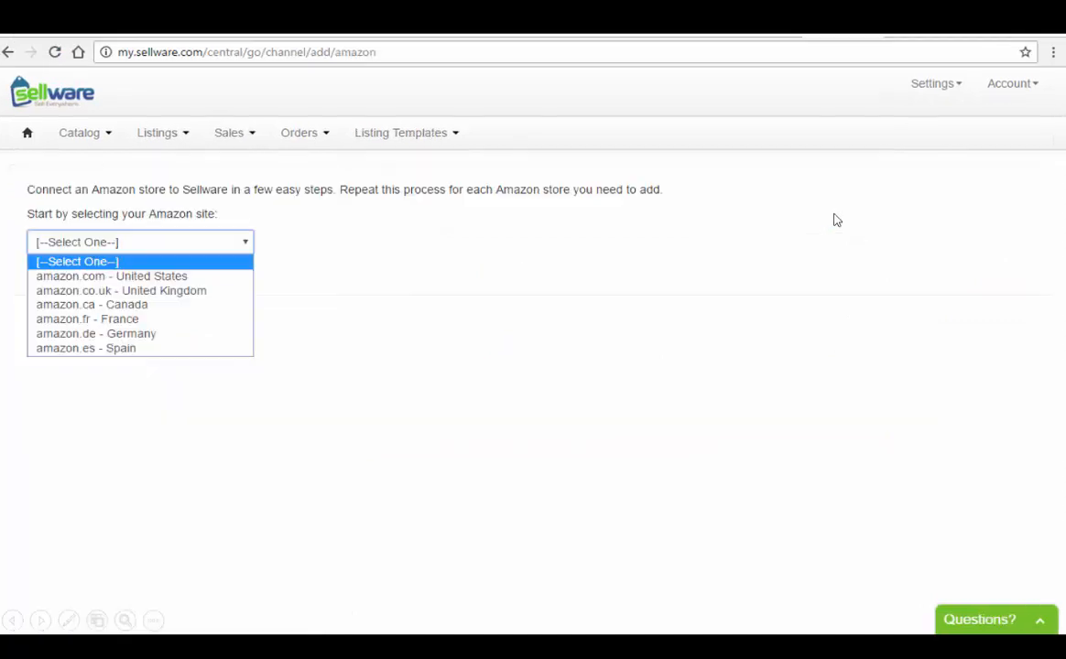
click(194, 273)
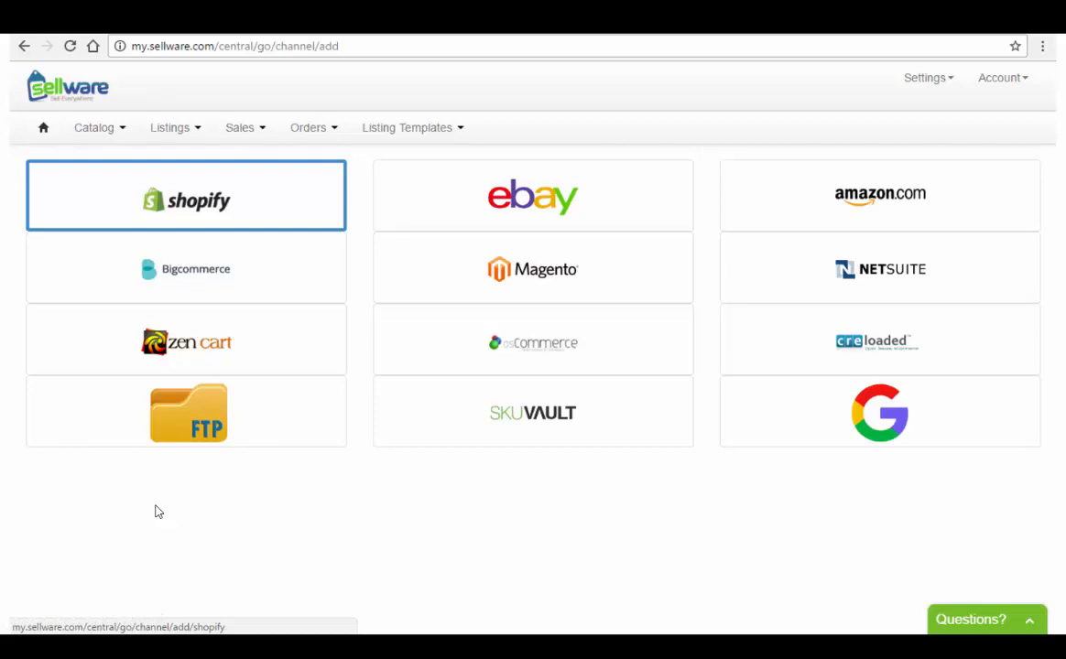
click(234, 246)
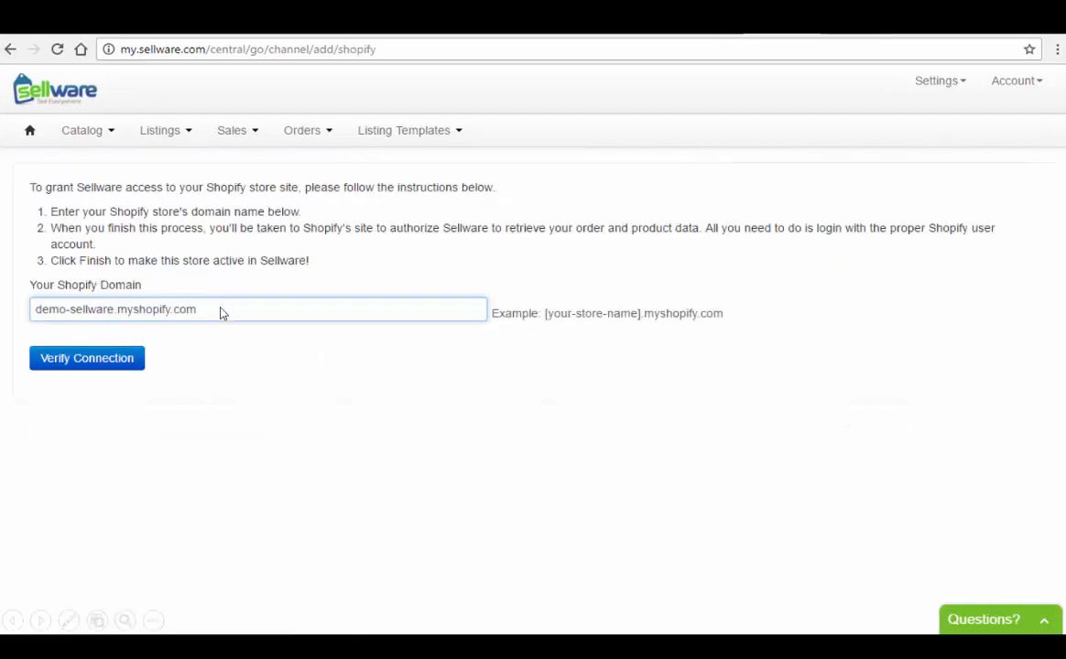
click(129, 363)
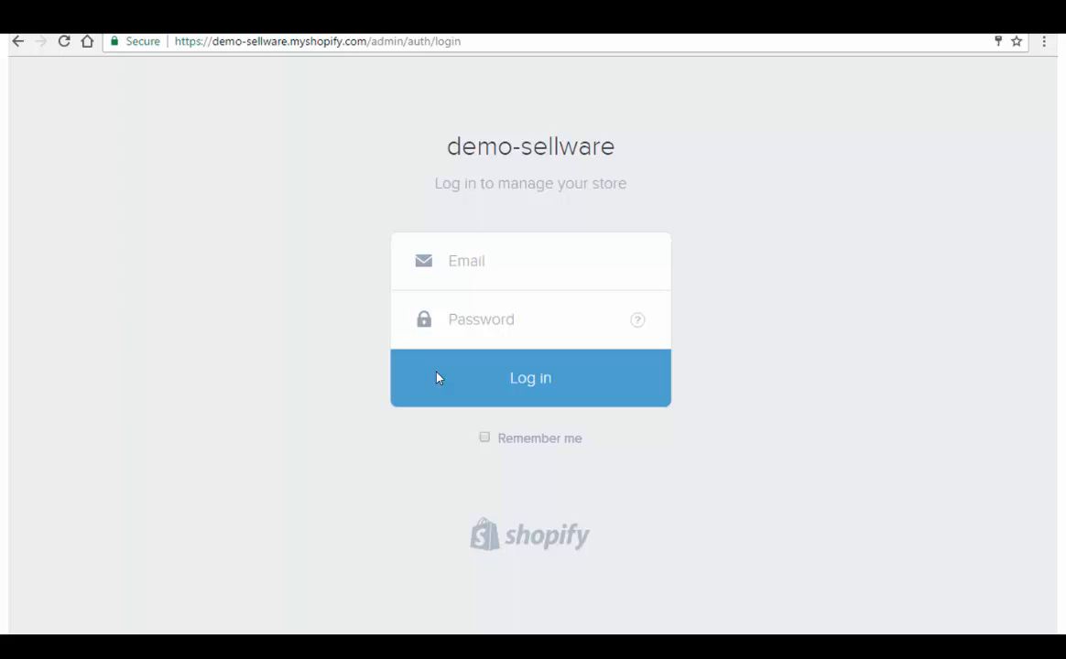
click(454, 325)
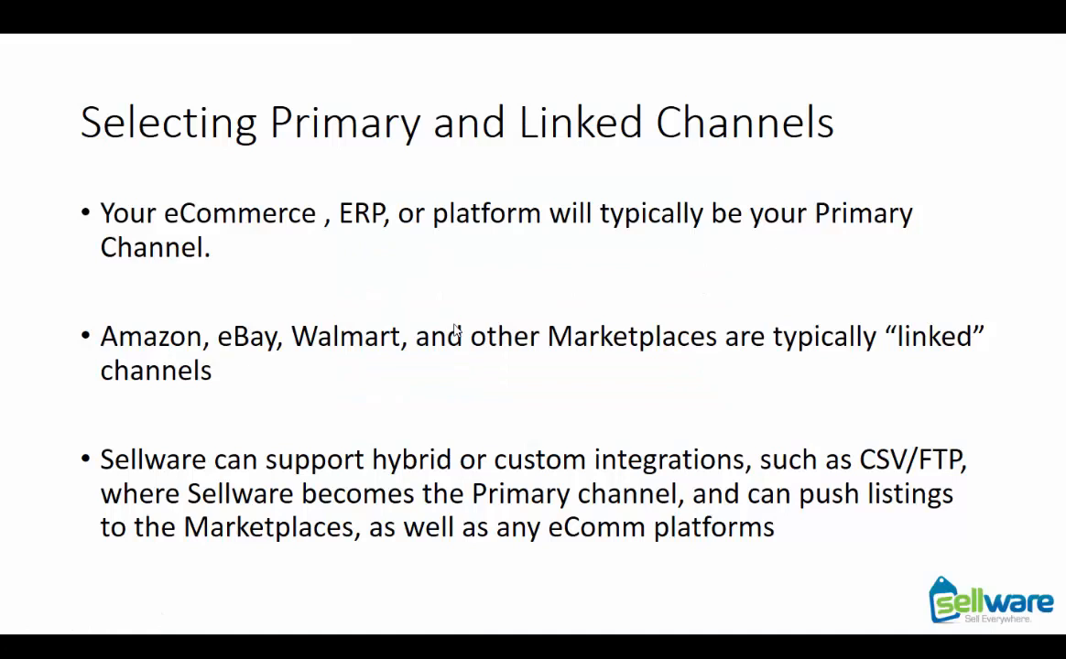
click(454, 325)
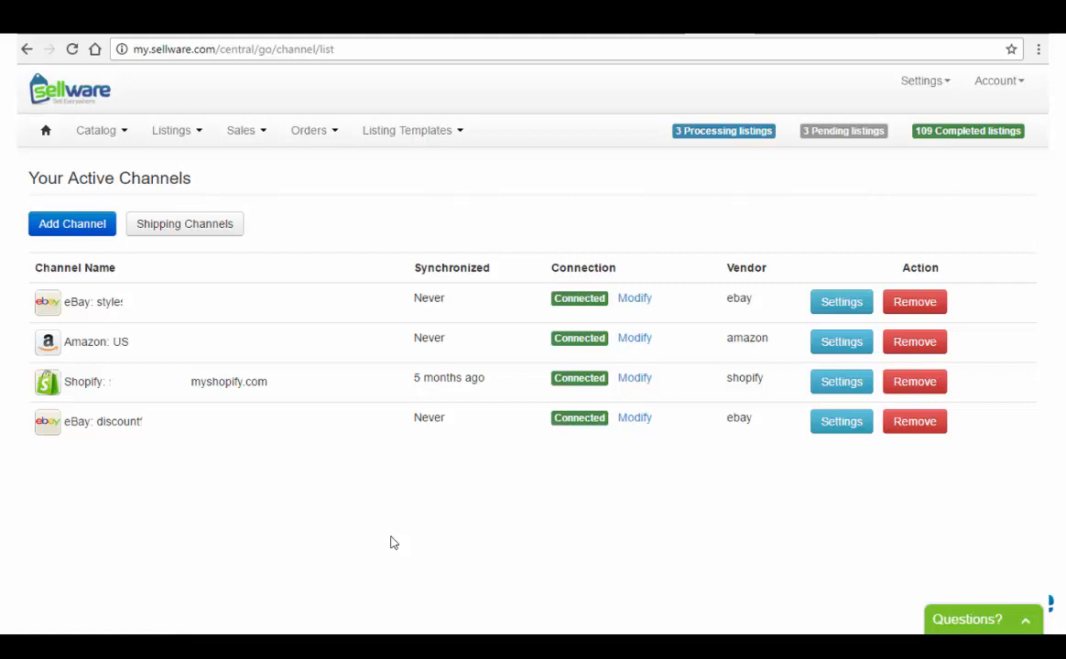
click(391, 537)
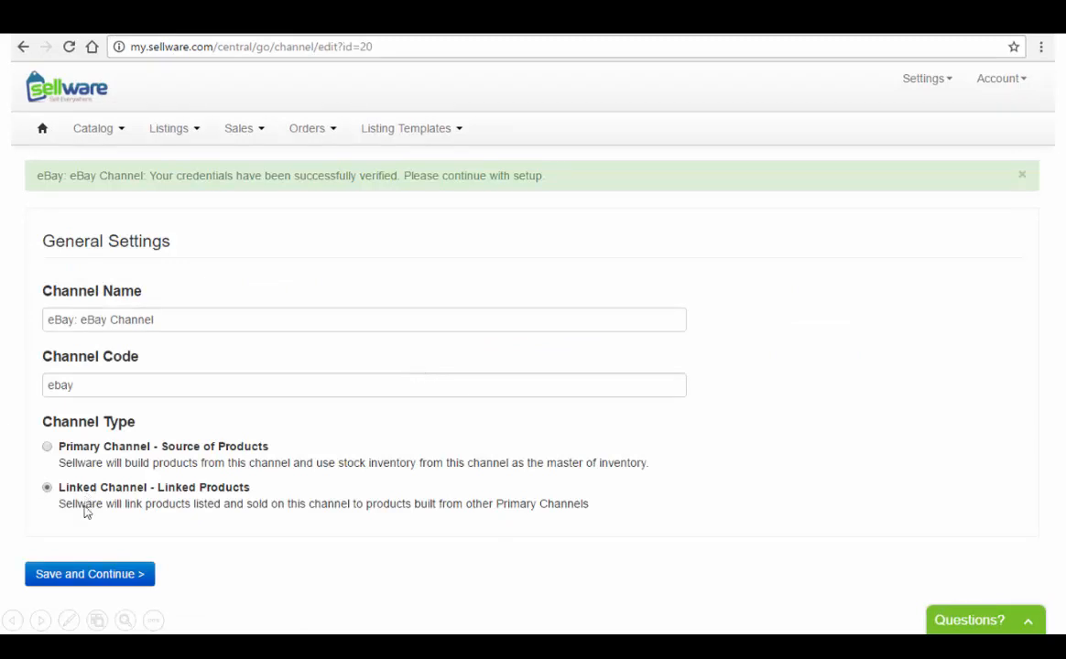
click(88, 577)
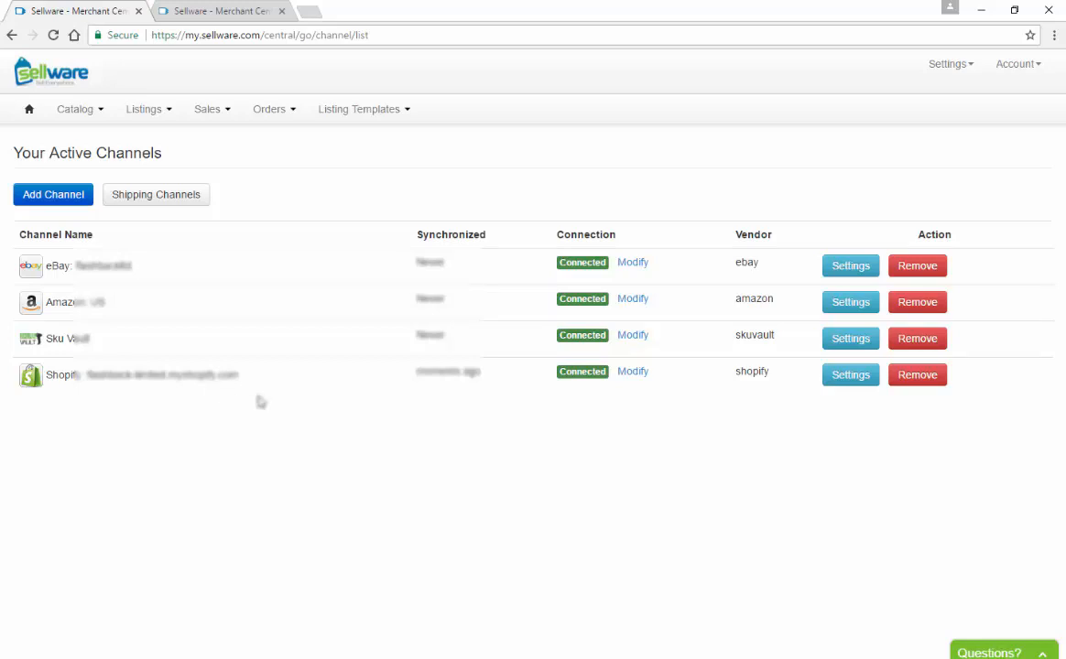
Open the catalog's product list, display the product images and look over the listed products
click(76, 121)
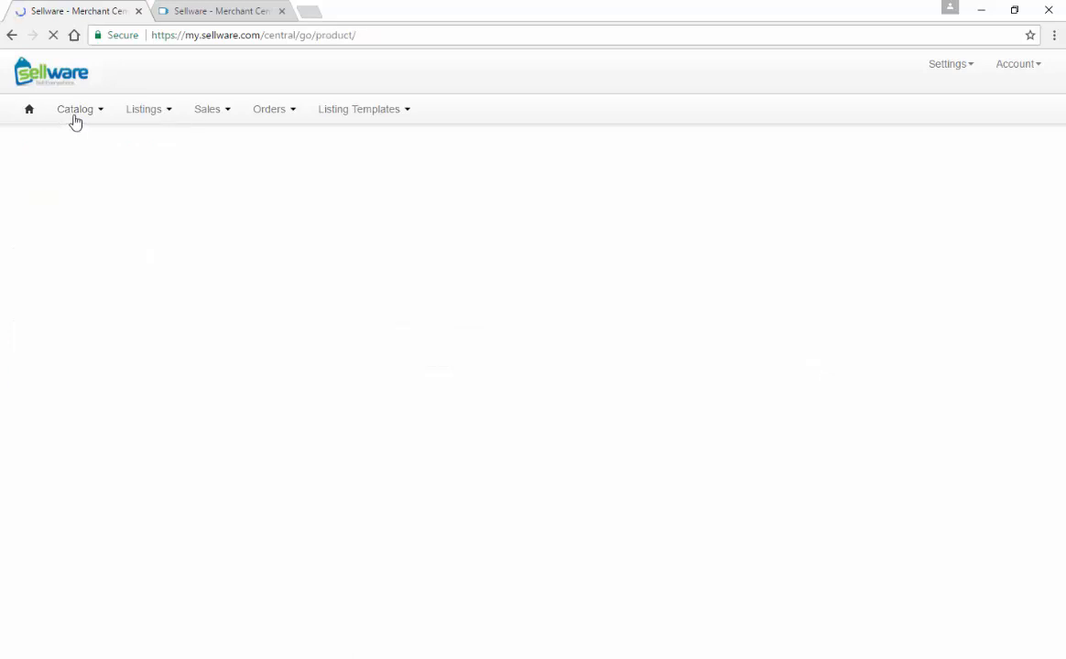
mouse_move(74, 120)
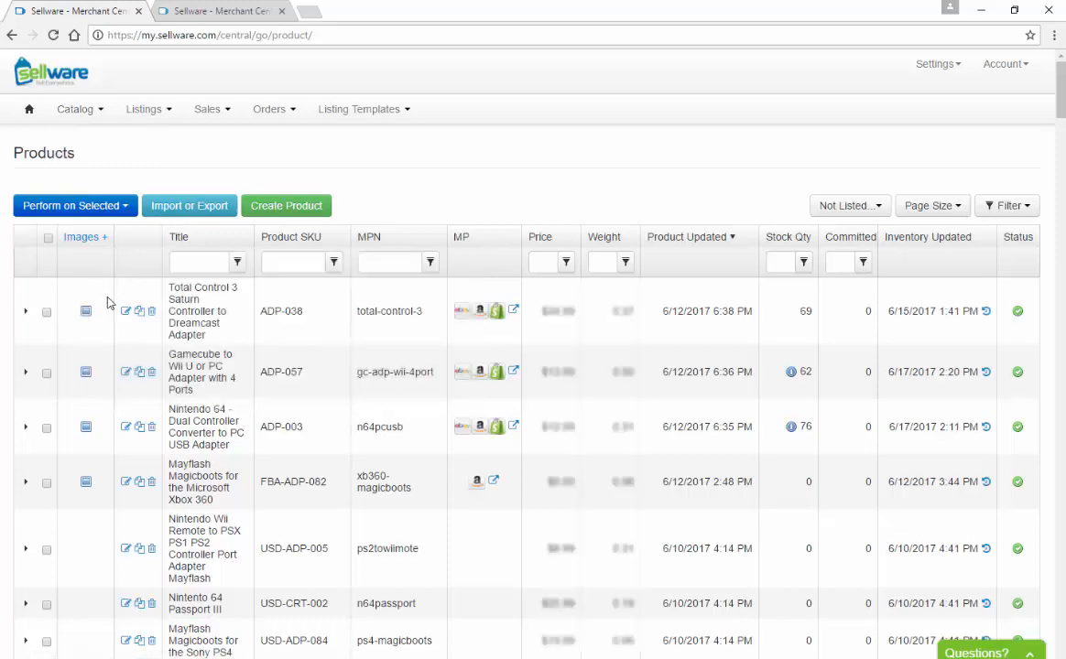
click(86, 240)
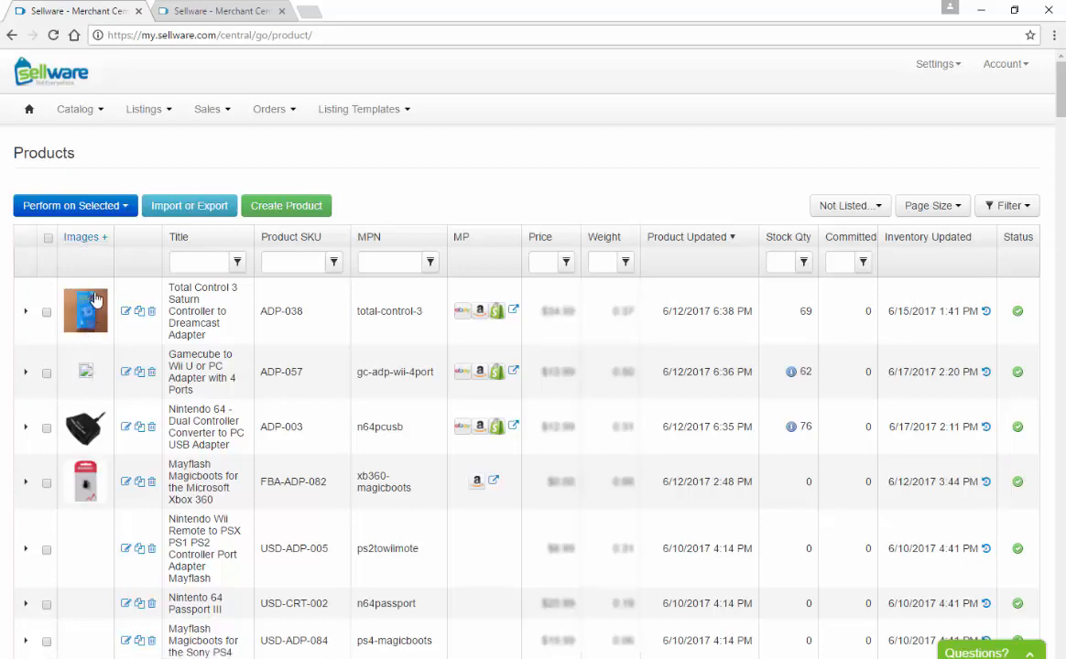
scroll(96, 297, down, 3)
scroll(96, 299, up, 3)
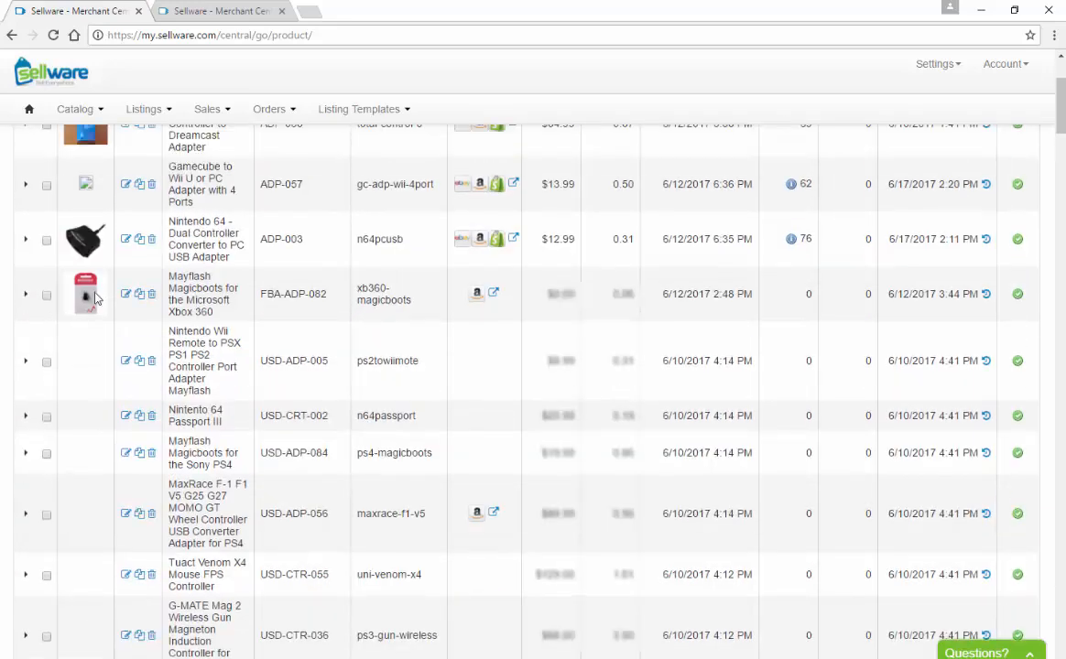
scroll(97, 300, down, 5)
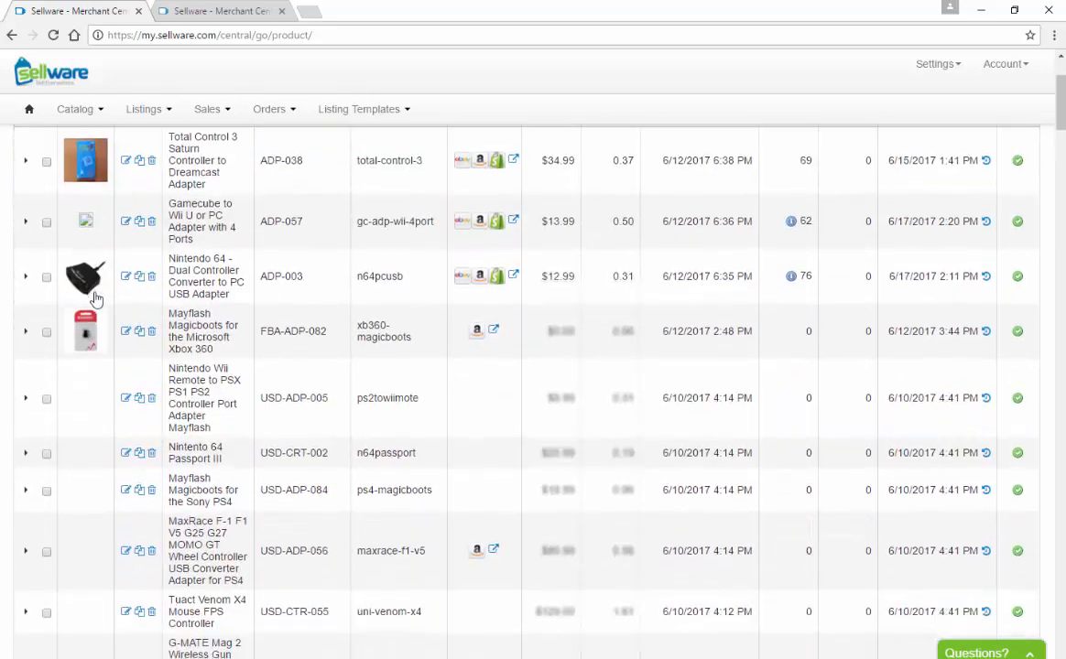
scroll(96, 298, up, 5)
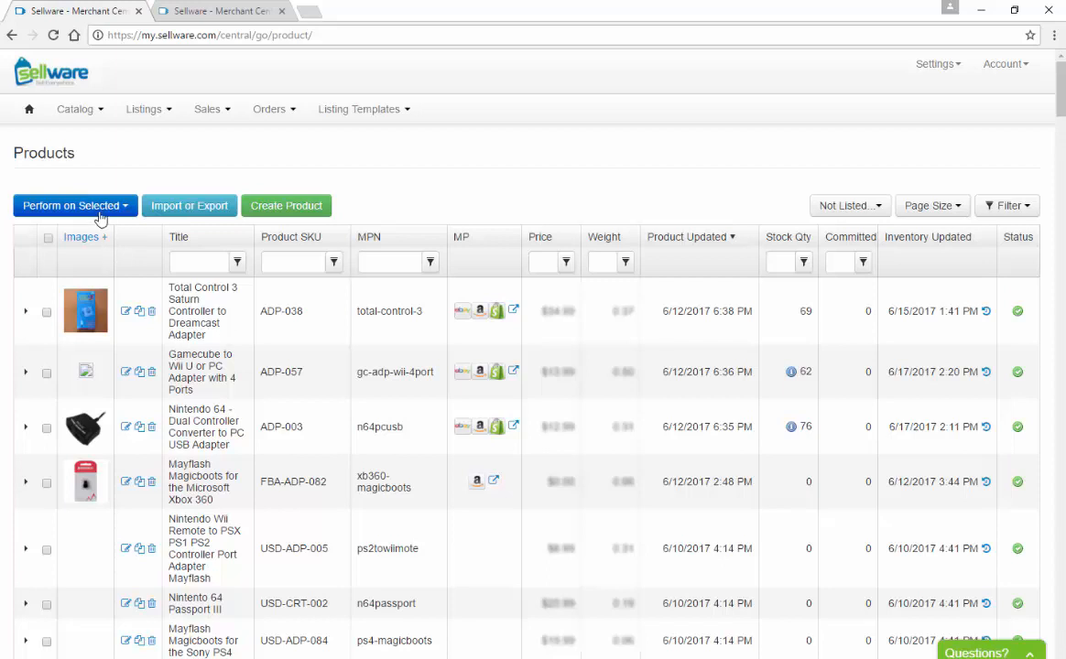
Open the marketplace listings of product ADP-038 and view its eBay item page
click(75, 109)
click(82, 139)
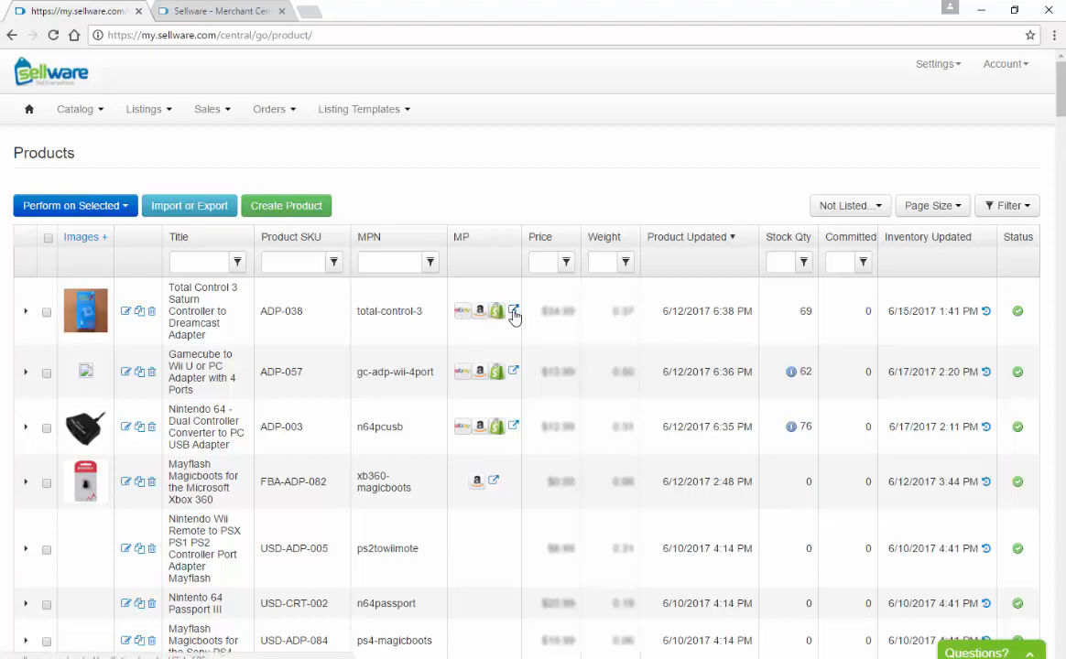
click(514, 312)
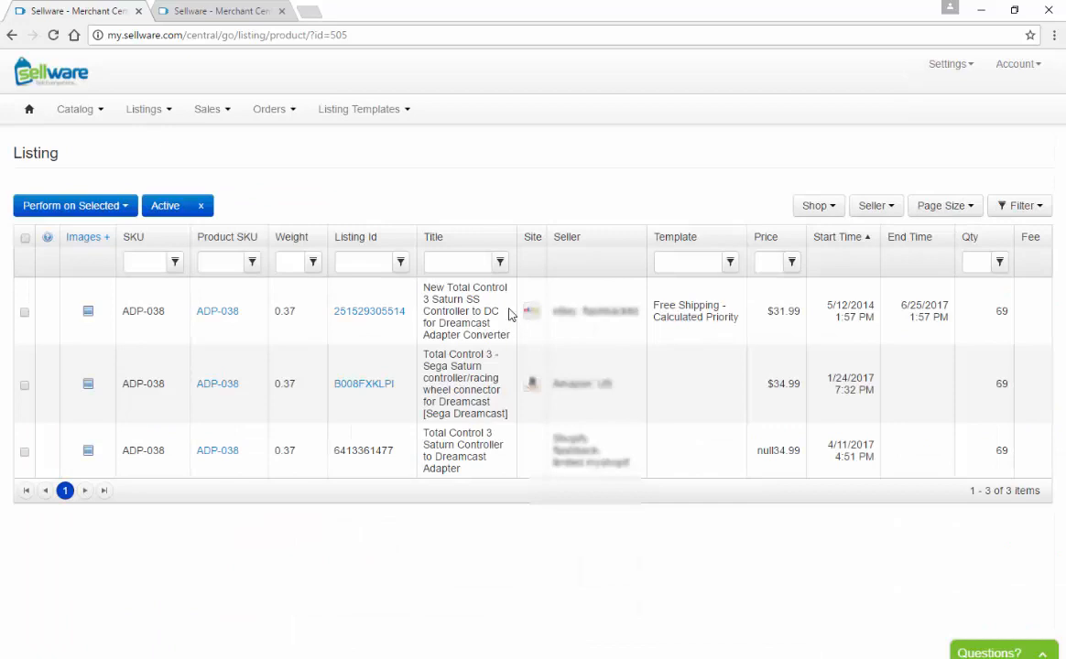
click(370, 318)
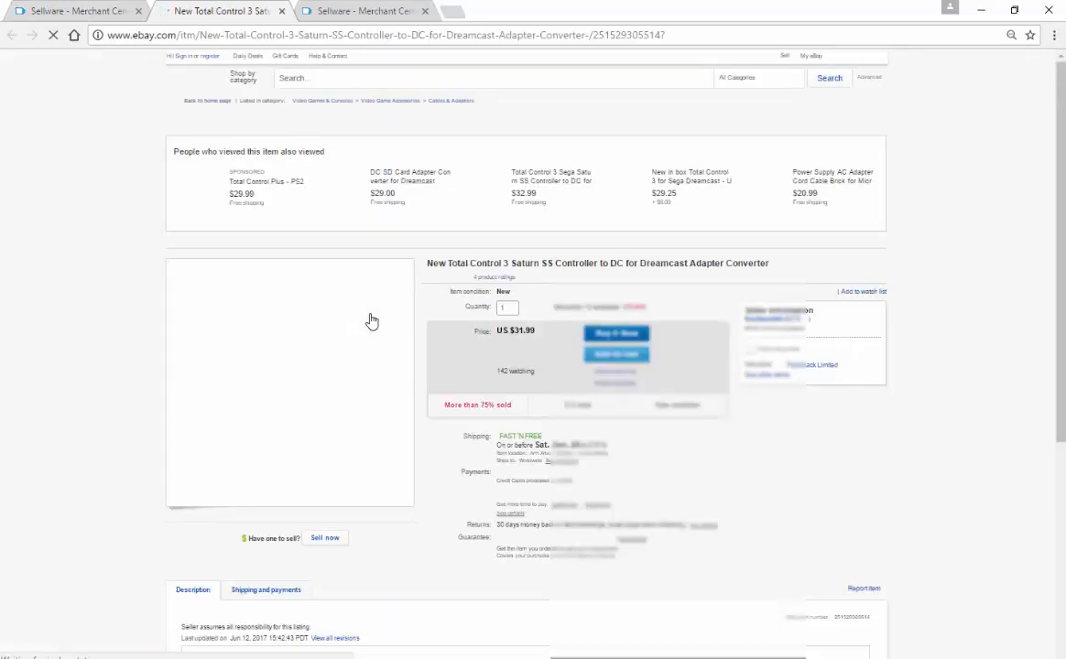
click(73, 16)
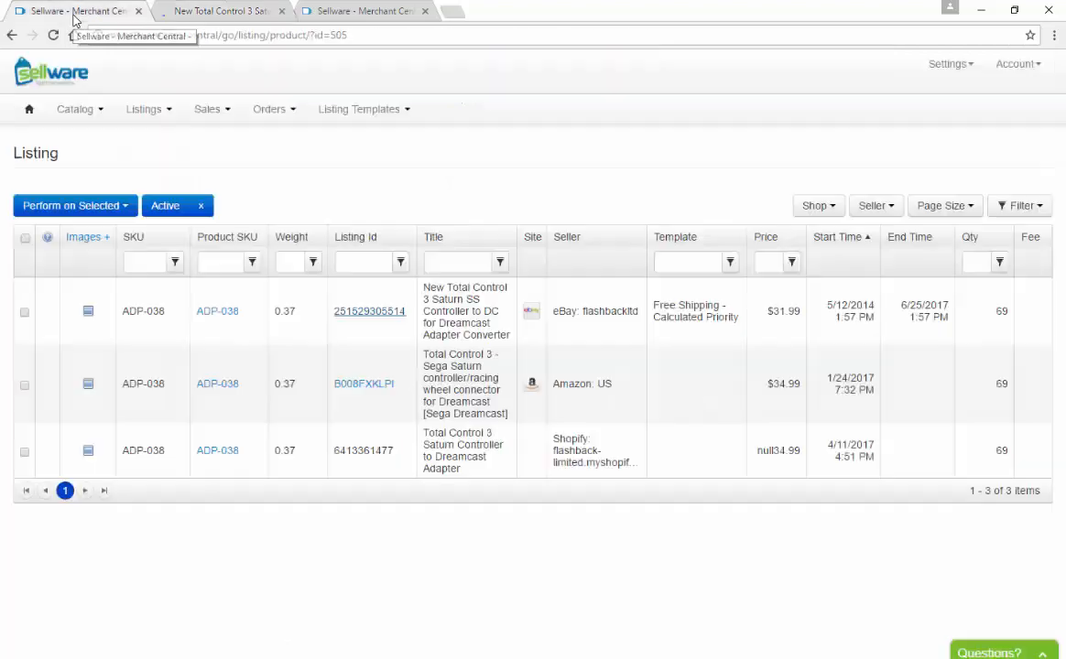
Return to the catalog's product list and open product ADP-038 for editing
click(75, 109)
click(80, 139)
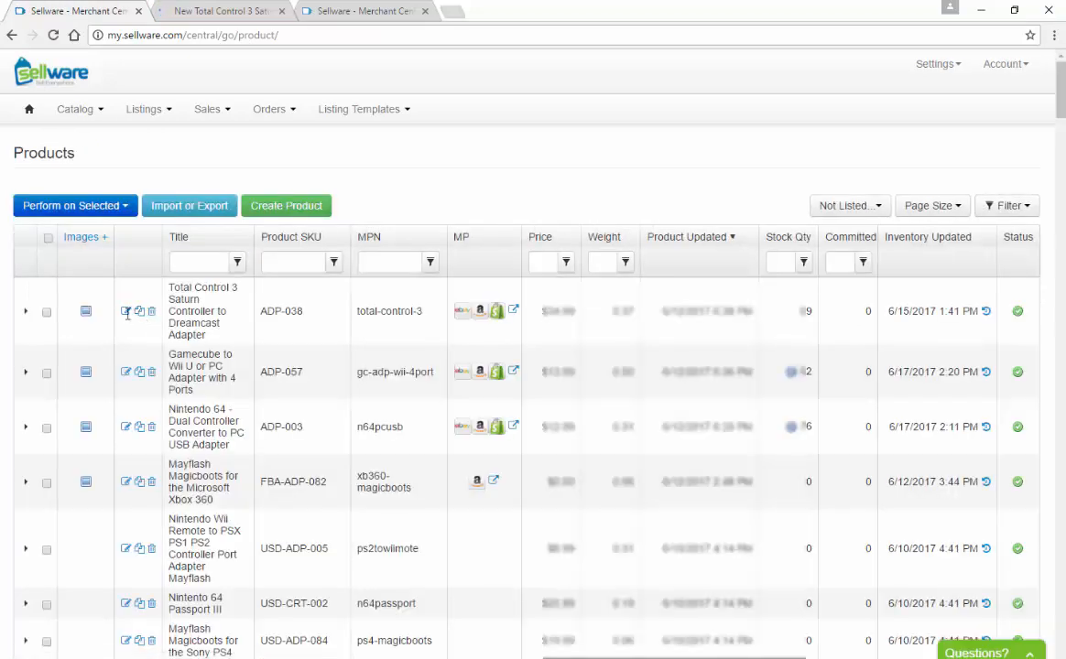
click(126, 312)
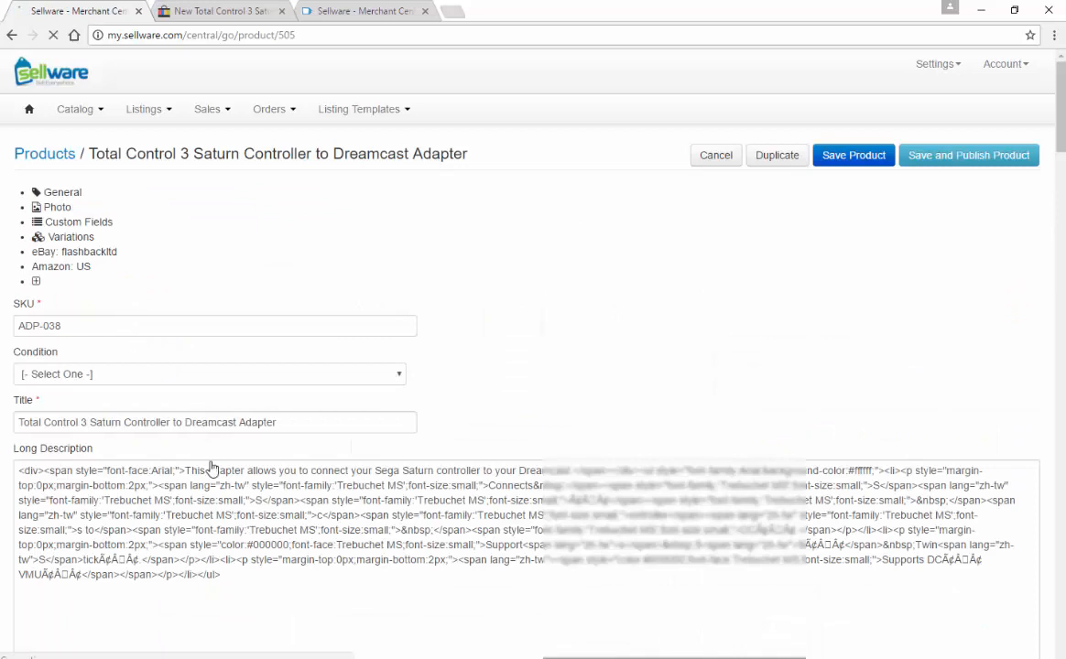
Review the product's general details, from description to inventory and tags, along with its custom fields and variations
scroll(144, 435, down, 3)
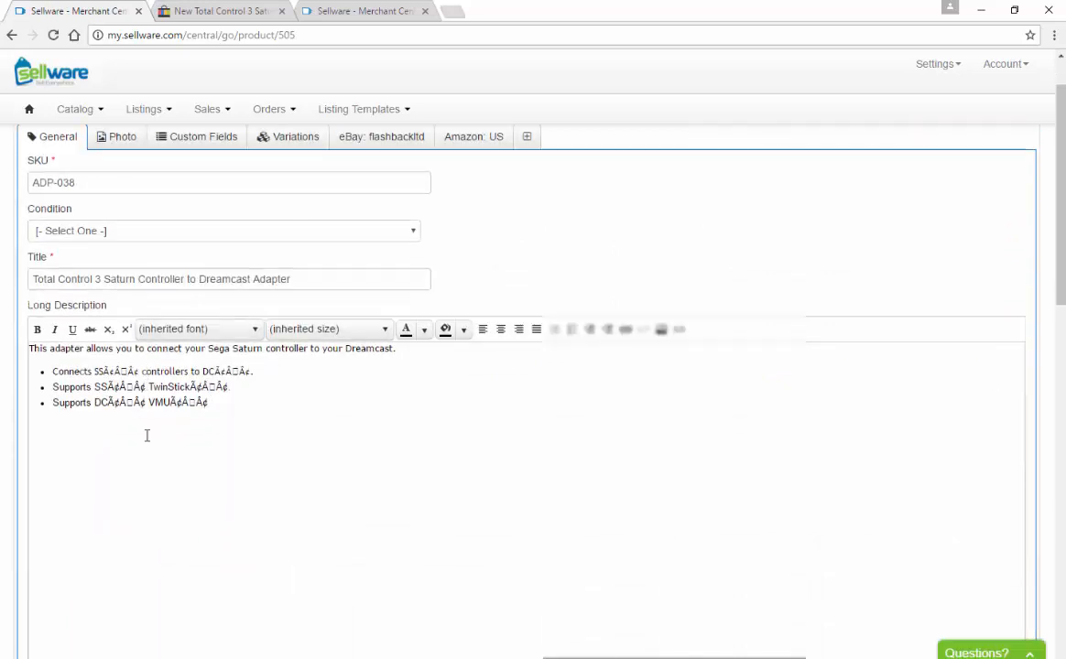
scroll(146, 435, down, 3)
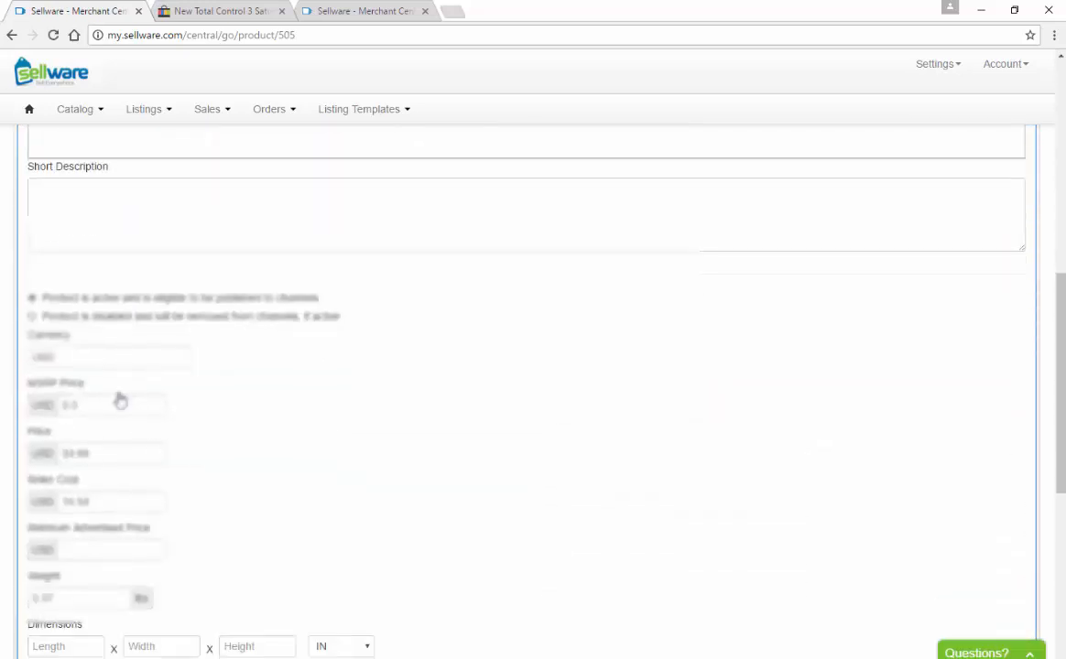
scroll(111, 480, down, 2)
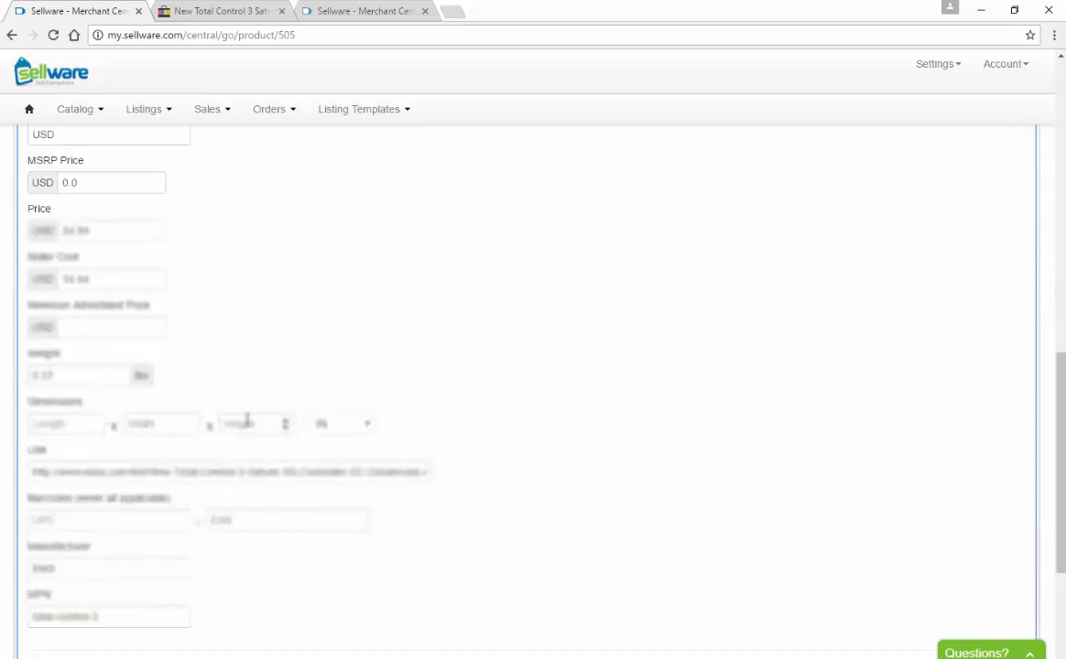
scroll(265, 421, down, 2)
scroll(247, 419, down, 1)
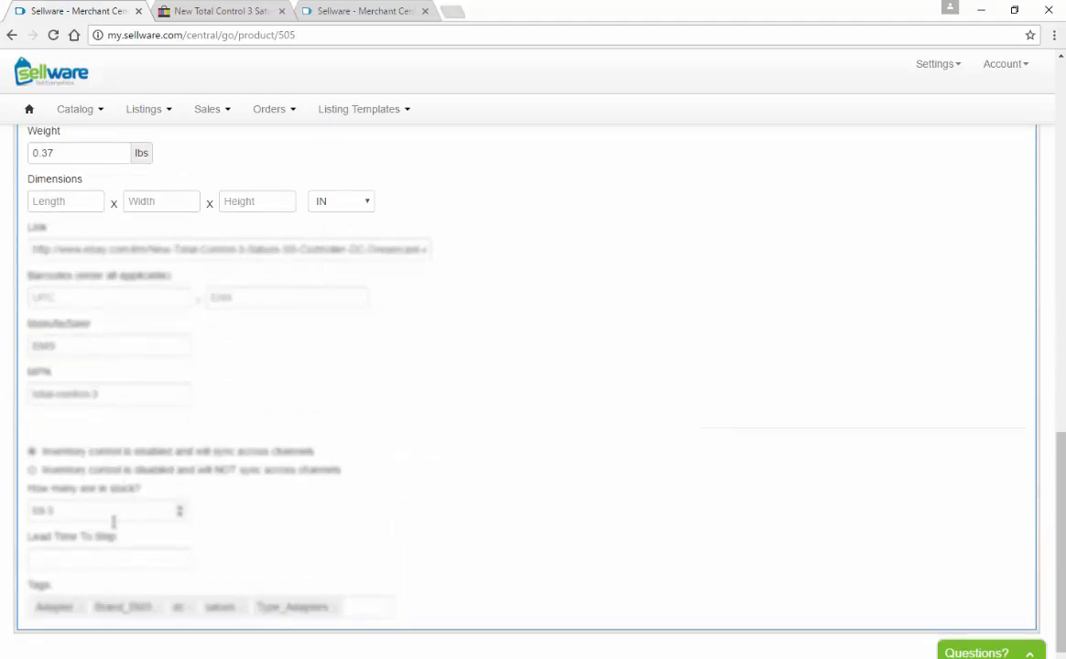
scroll(112, 529, up, 6)
scroll(113, 529, up, 4)
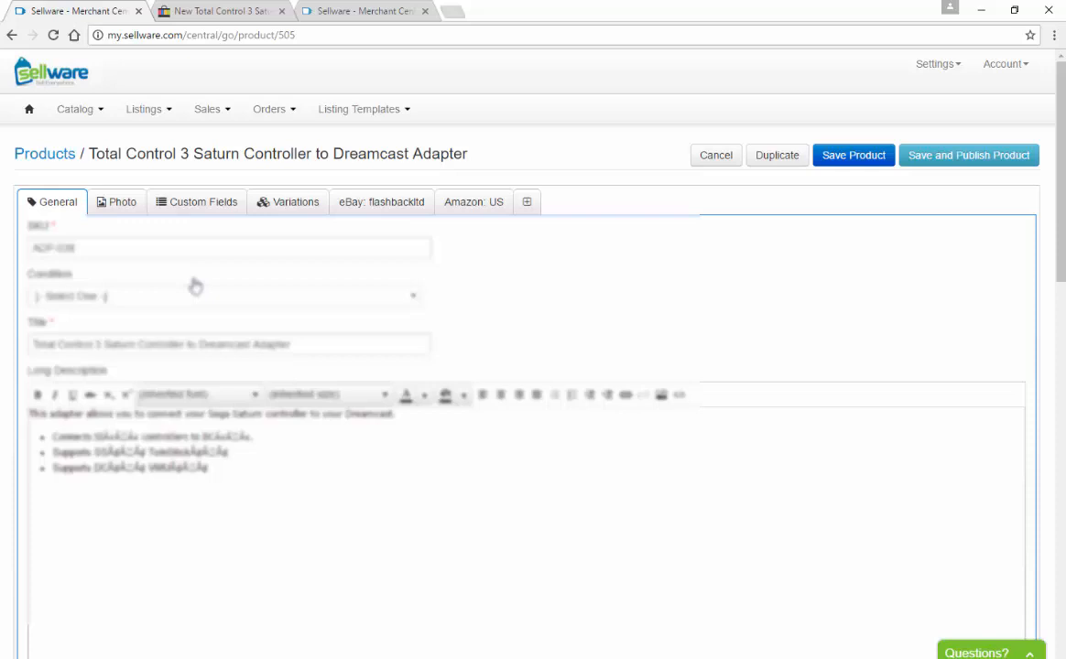
click(204, 211)
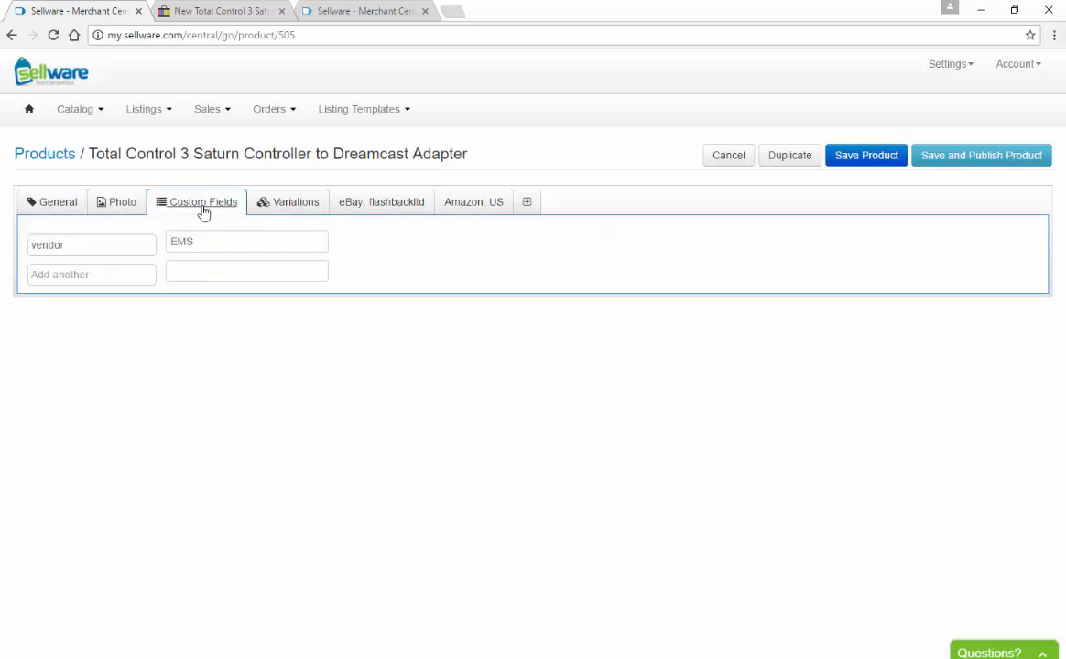
click(274, 211)
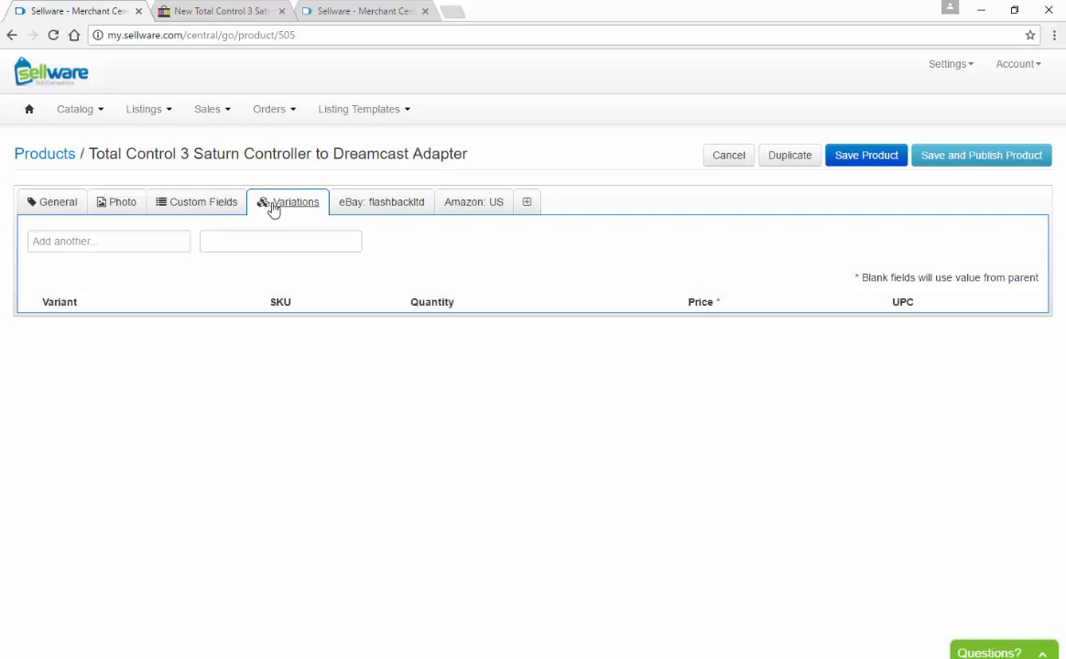
Examine the product's eBay channel settings, highlighting the listing title and checking the template and description
click(381, 205)
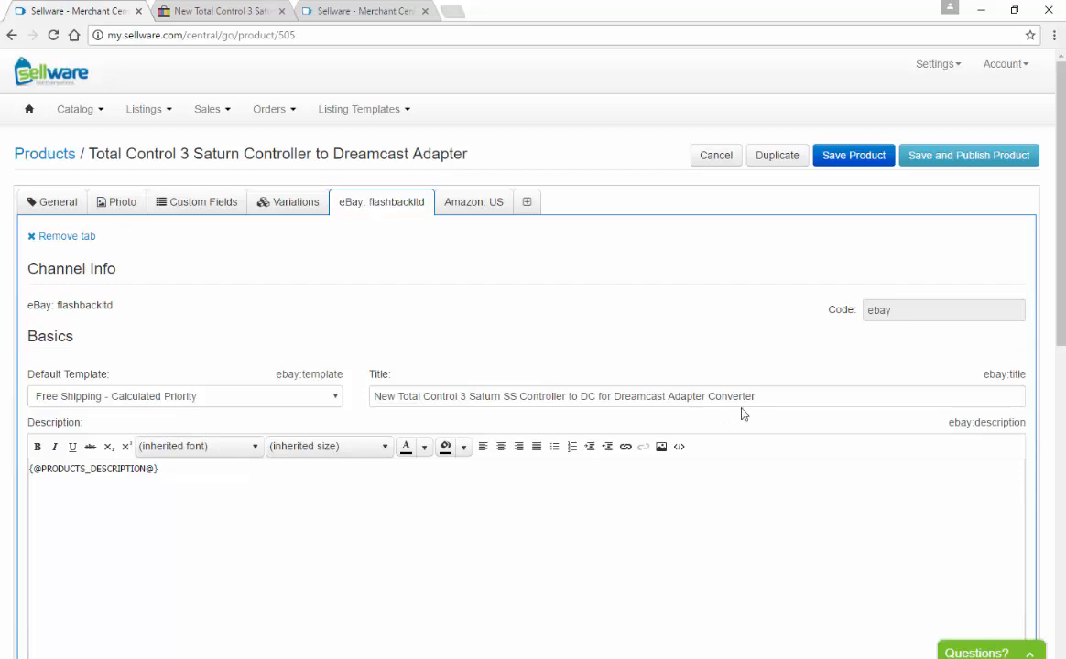
drag(757, 396, 308, 348)
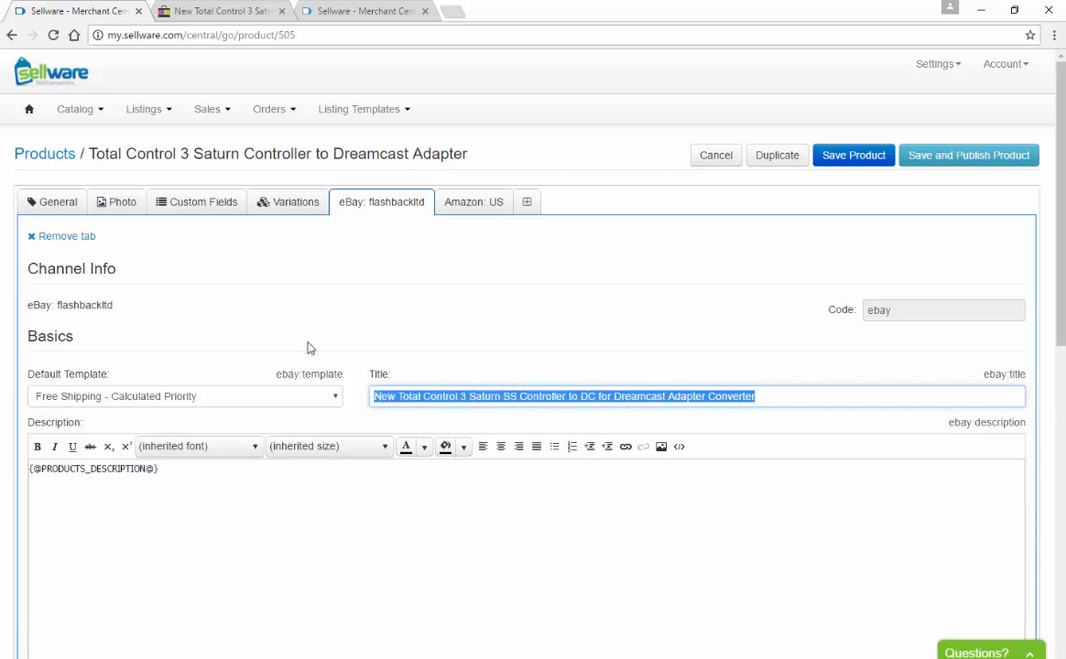
scroll(373, 369, down, 1)
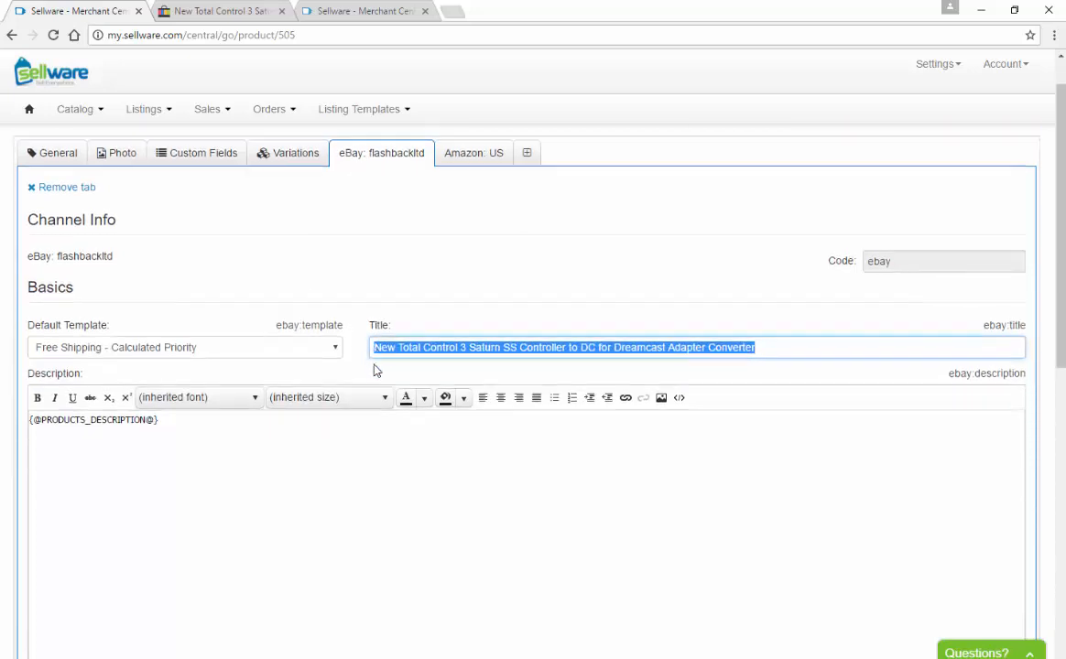
scroll(489, 518, down, 1)
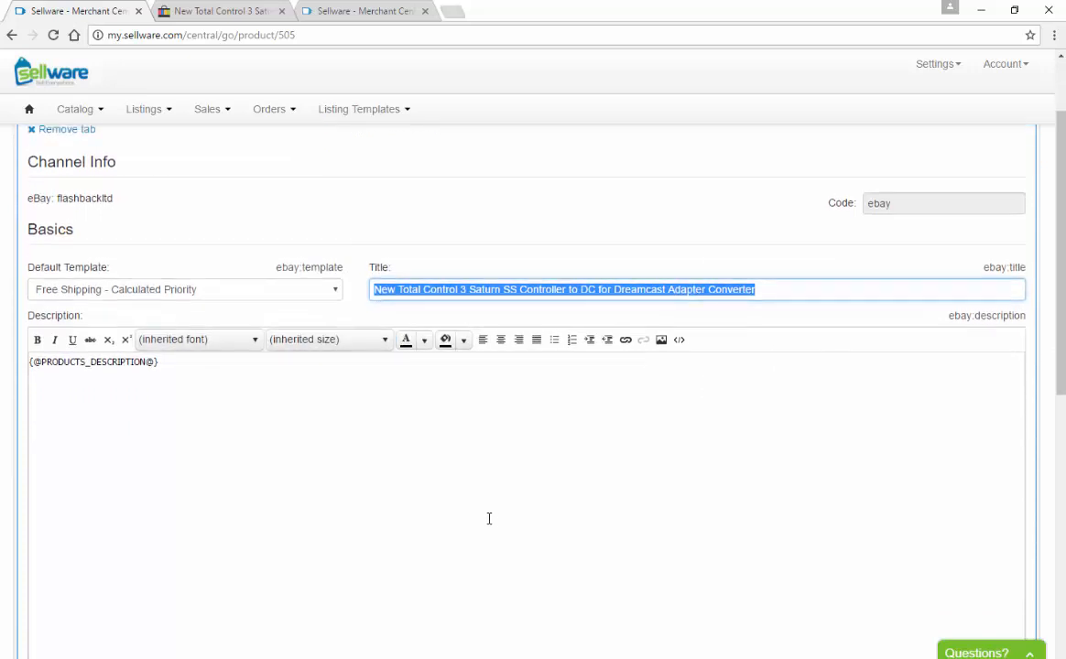
scroll(489, 518, down, 1)
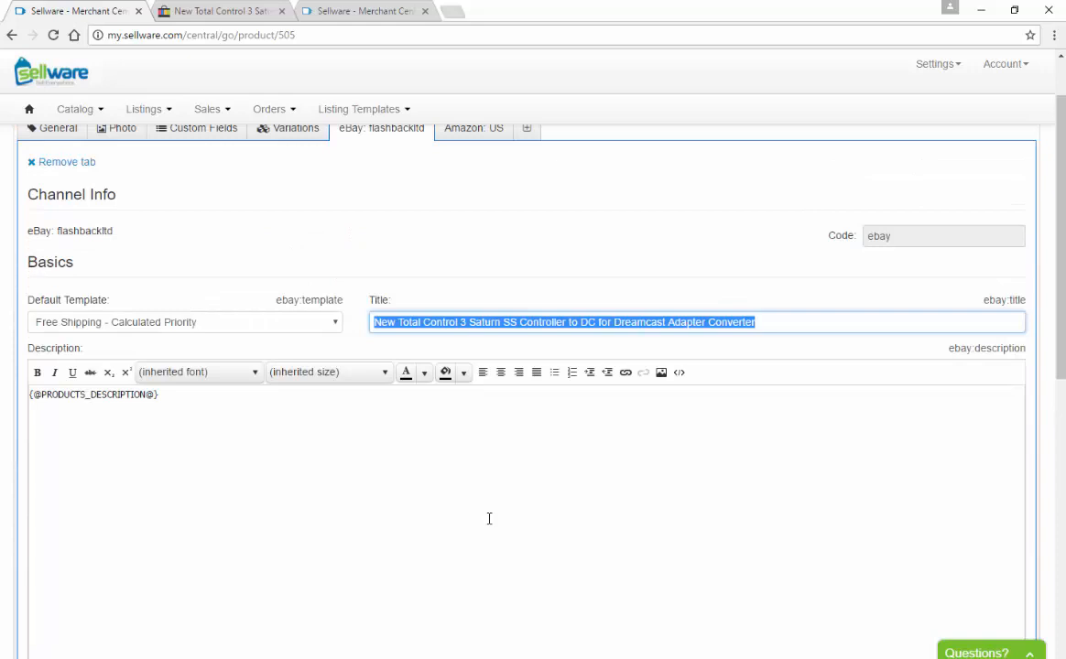
scroll(489, 518, up, 2)
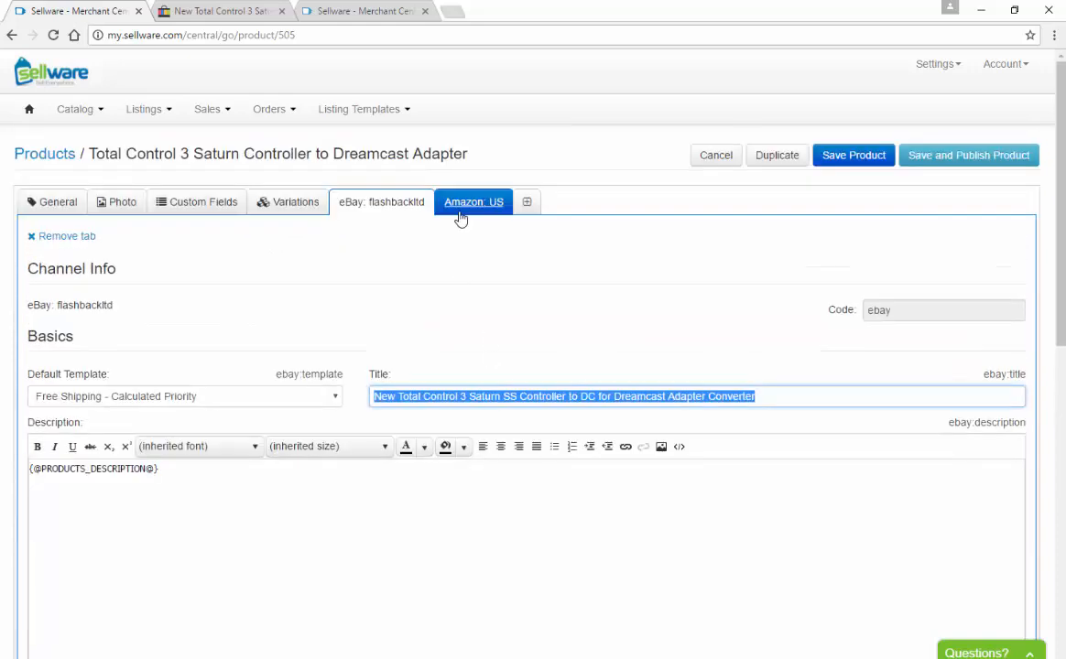
Examine the product's Amazon US channel settings down to the category, attribute and item condition fields
click(461, 203)
scroll(334, 405, down, 1)
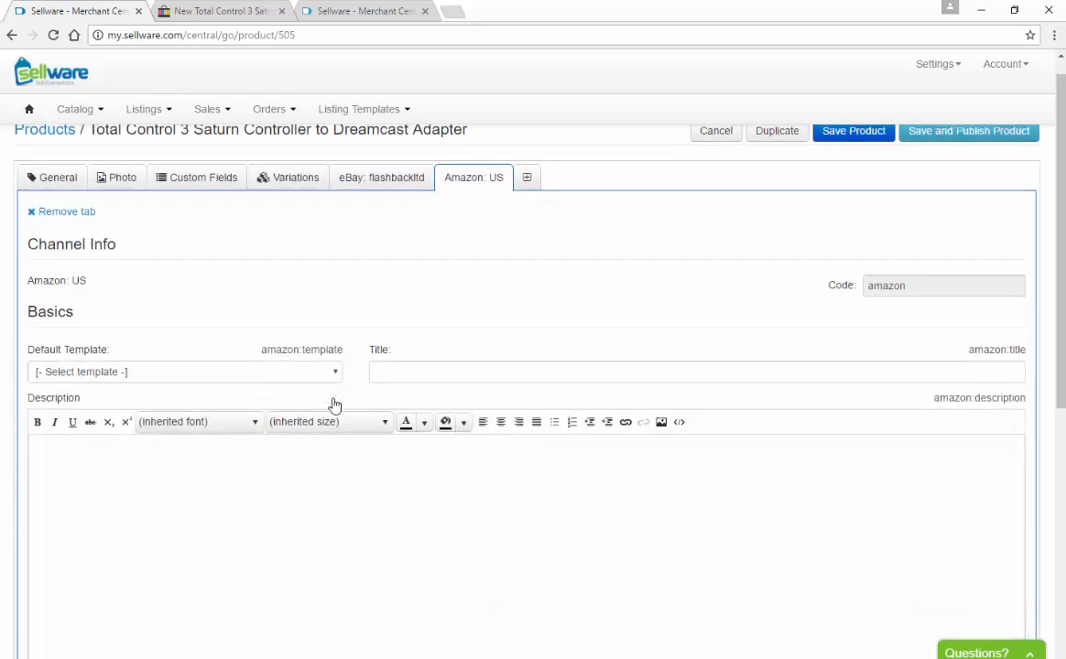
scroll(334, 405, down, 5)
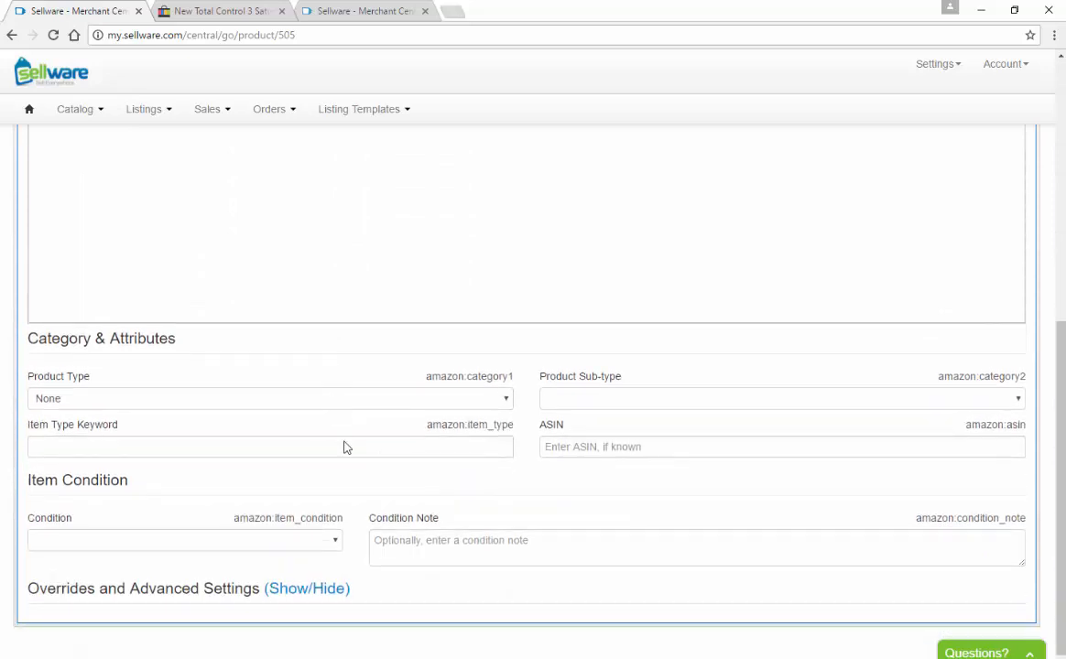
Expand the Amazon US overrides and advanced settings and set the price override to +$5
click(315, 589)
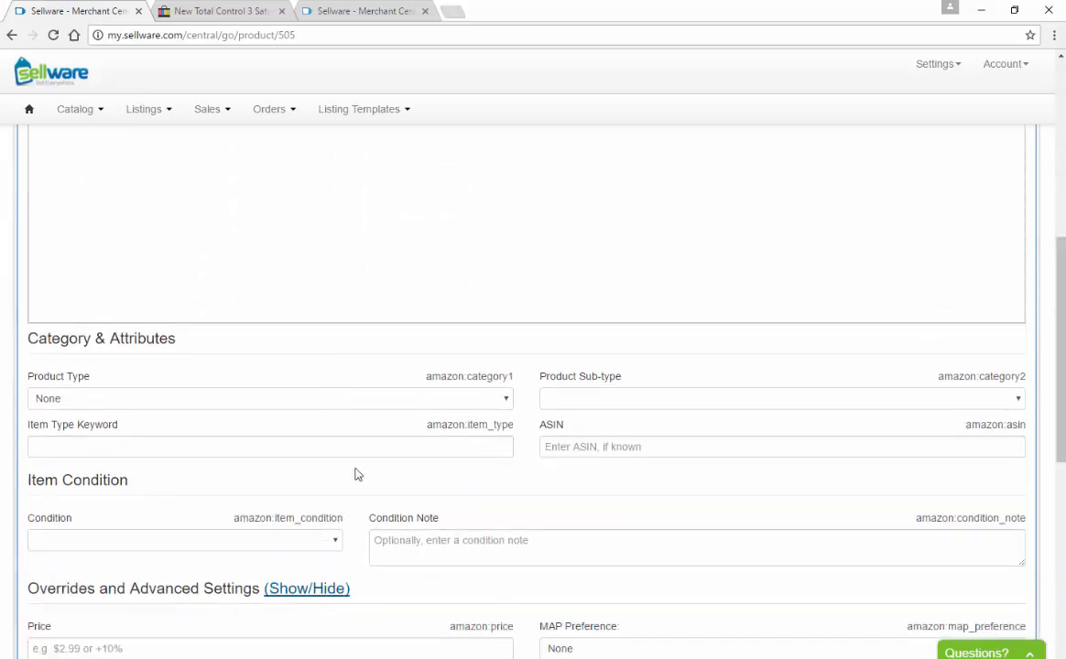
scroll(357, 473, down, 3)
click(289, 431)
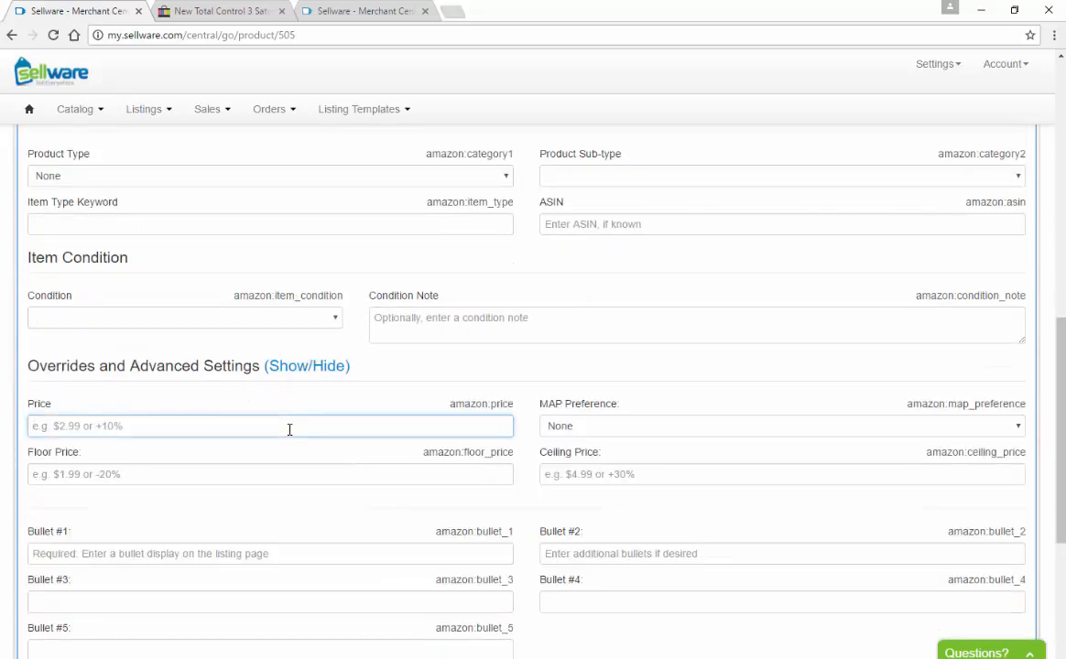
text(+$5)
Review the Amazon US template, title and description fields, the product type options, the item type keyword and the ASIN
scroll(290, 429, up, 10)
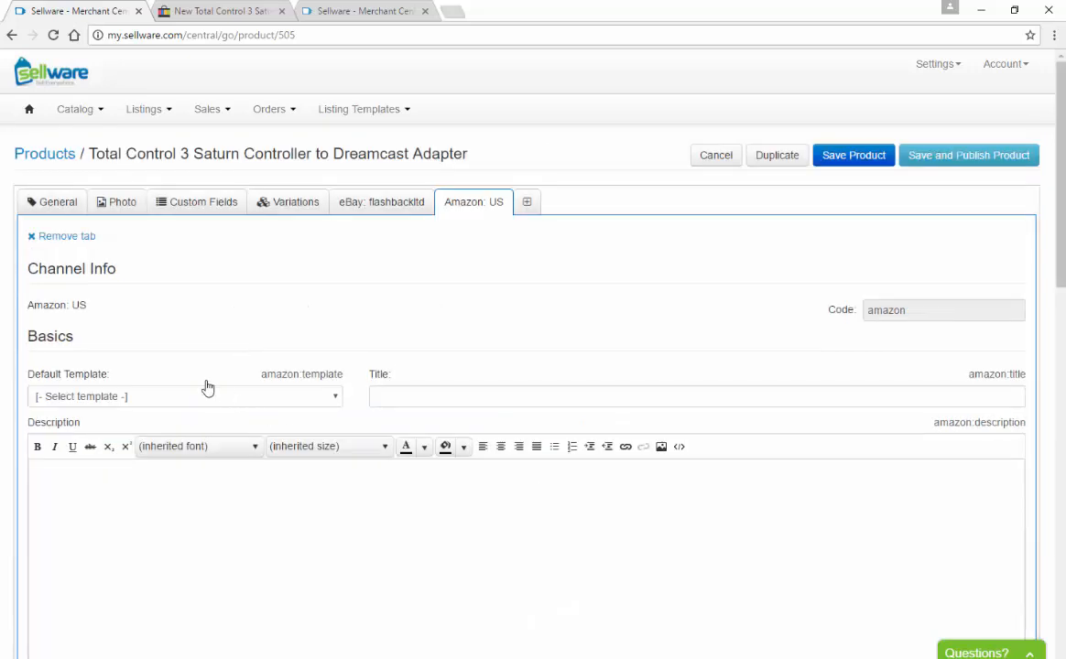
scroll(269, 383, down, 1)
scroll(264, 398, down, 3)
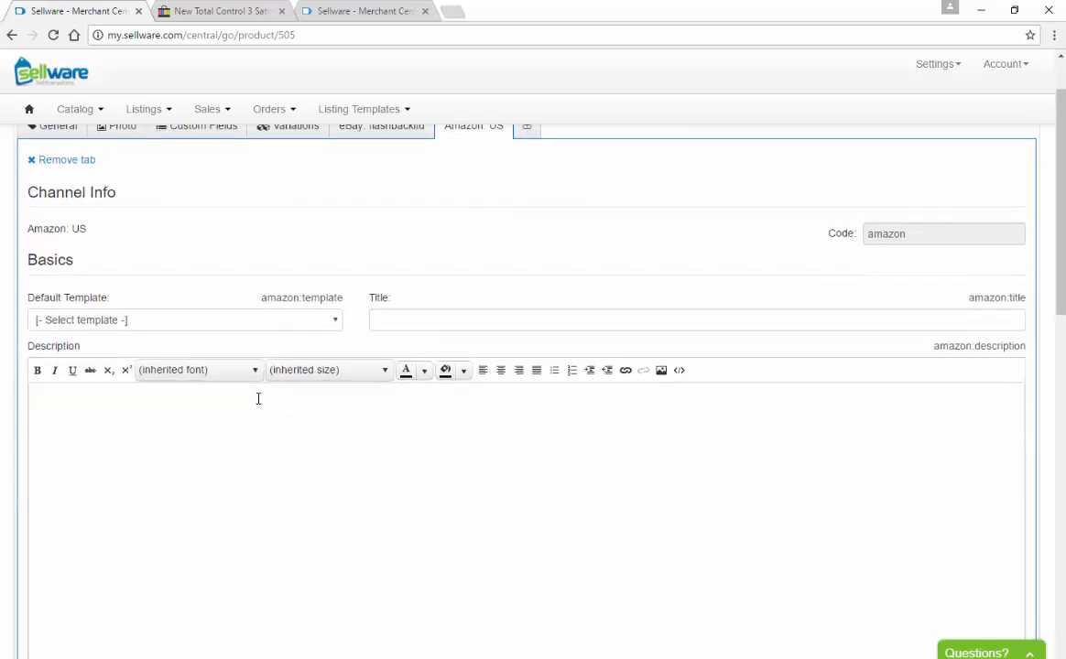
scroll(258, 398, down, 3)
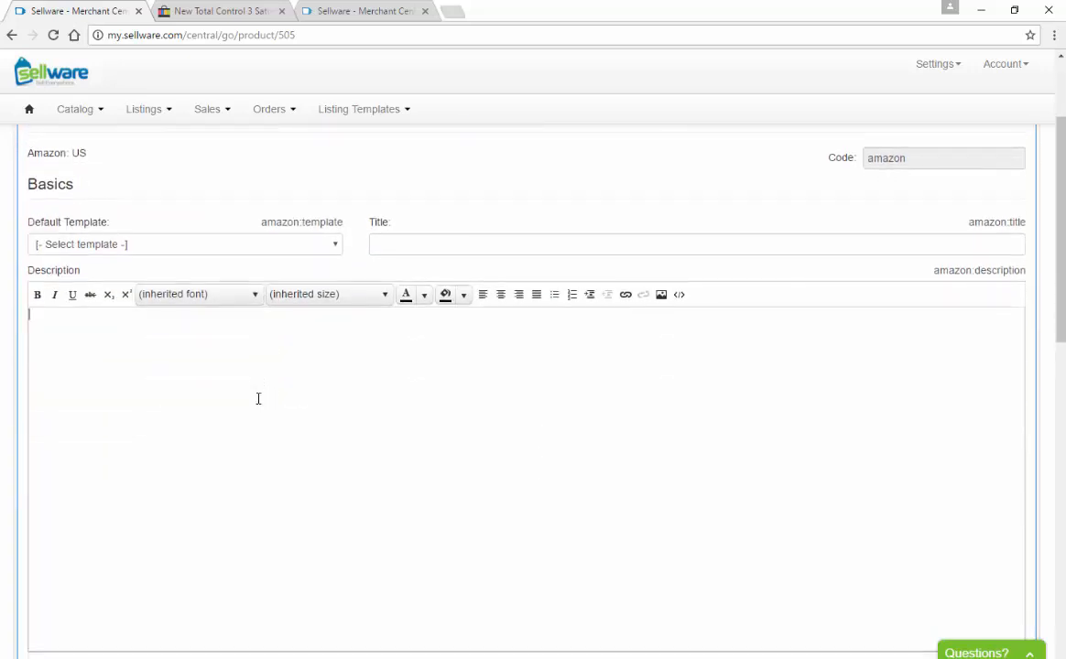
click(258, 398)
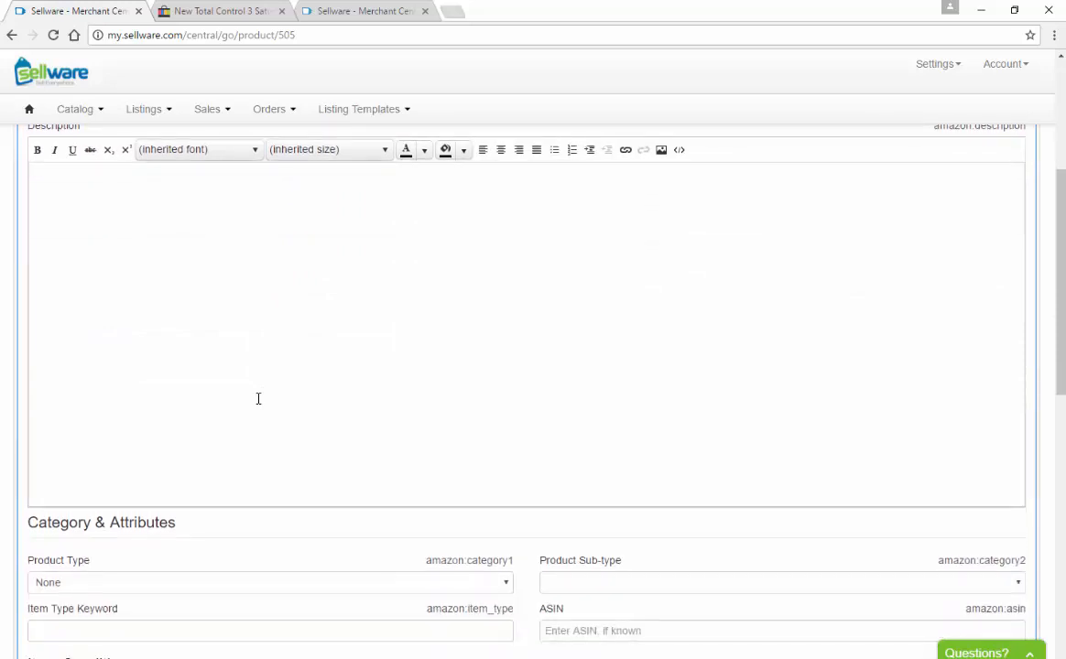
scroll(259, 399, down, 5)
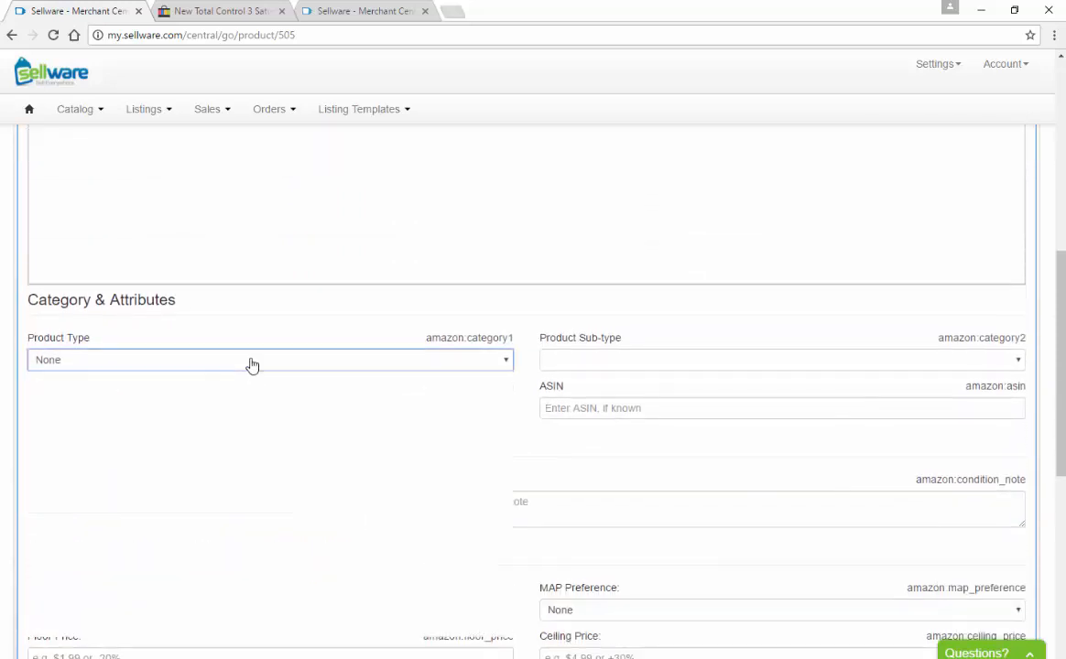
click(253, 362)
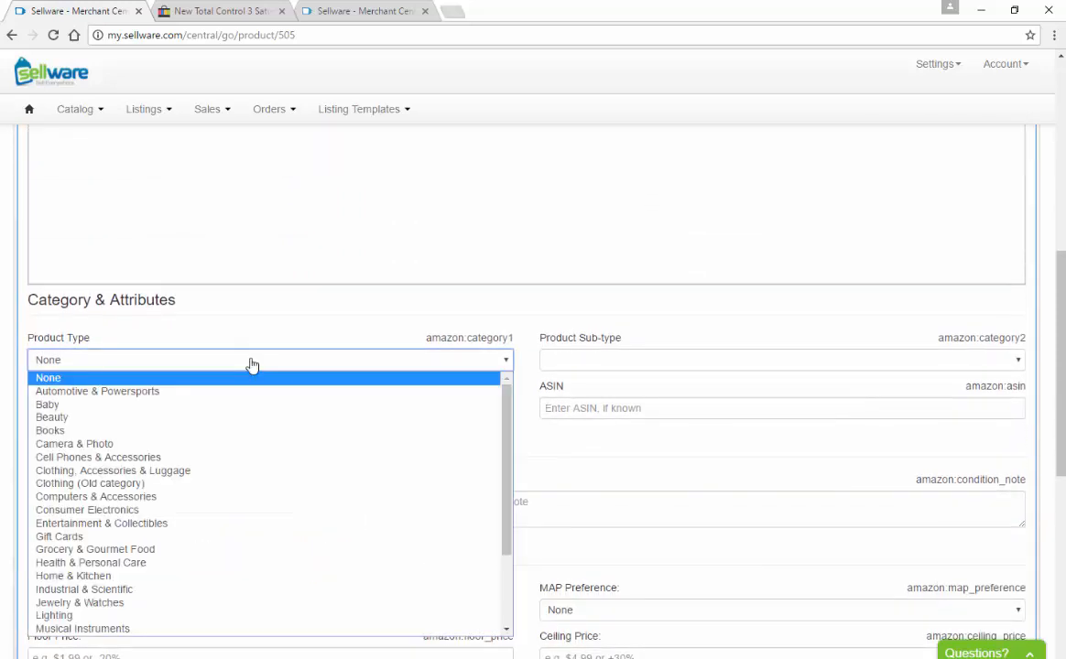
click(265, 307)
click(217, 403)
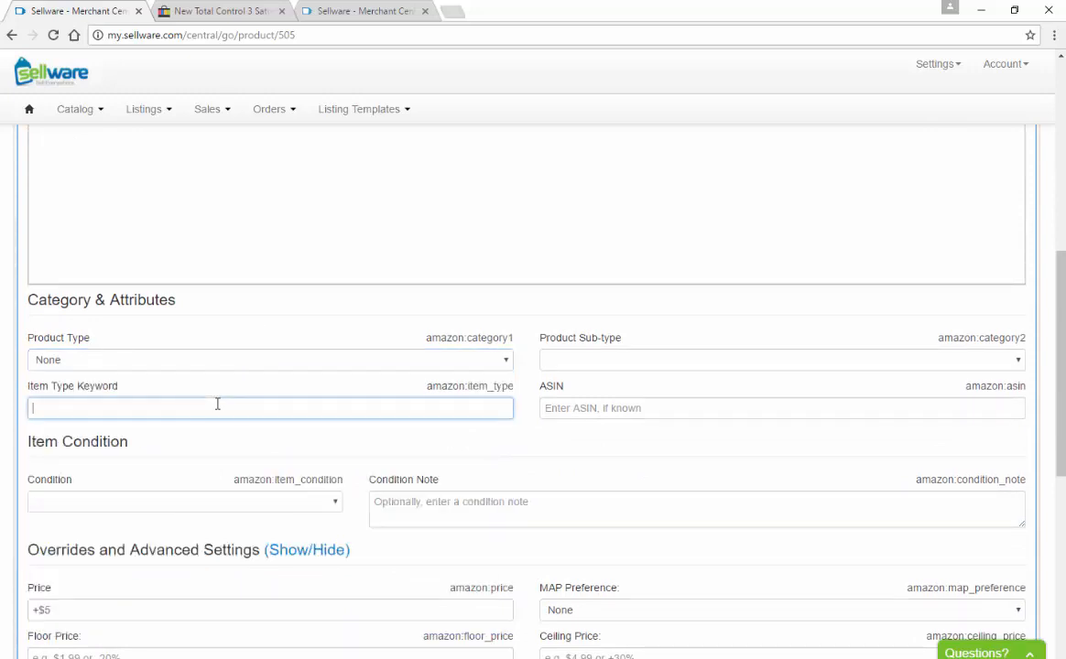
click(662, 411)
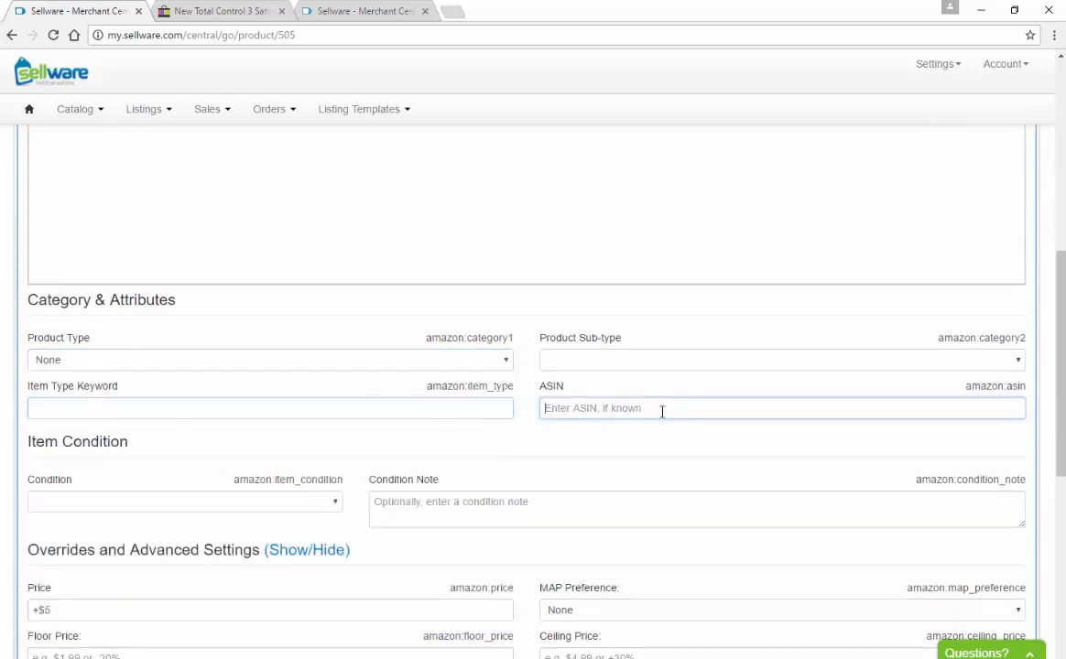
Examine the Amazon override fields for floor and ceiling price, bullets, keywords and shipping group name
scroll(641, 414, down, 2)
scroll(439, 412, down, 1)
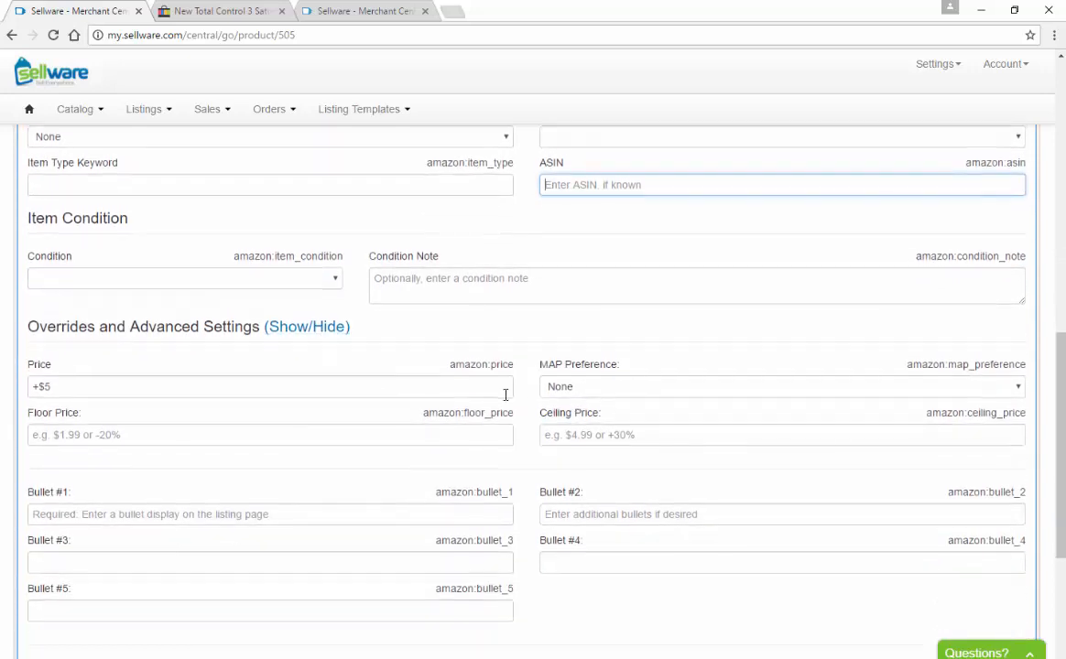
scroll(504, 395, down, 2)
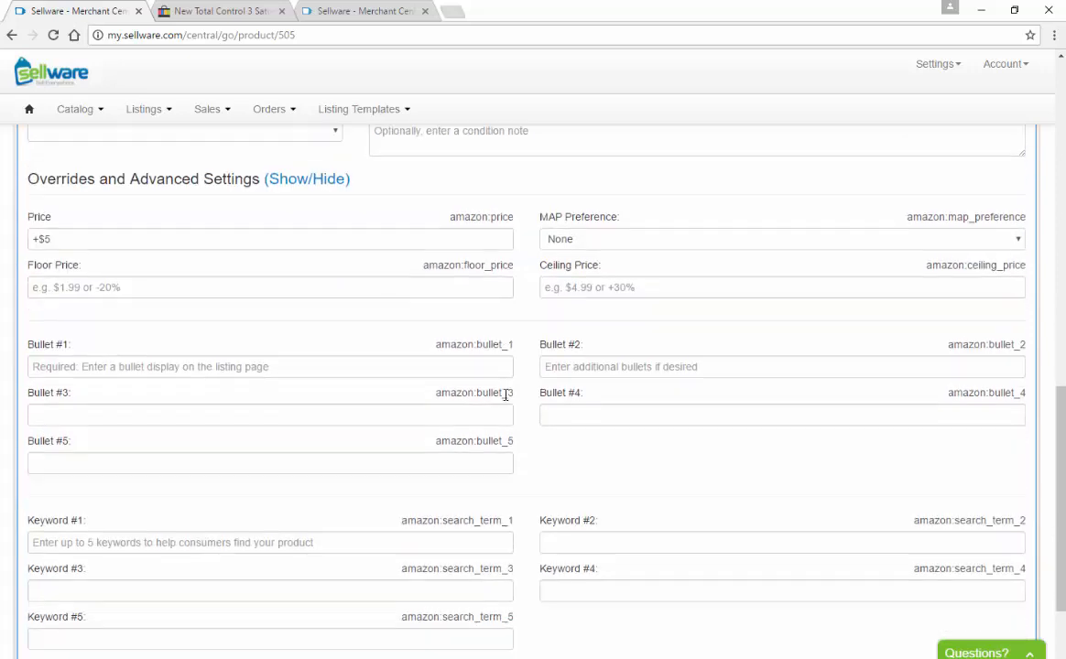
click(261, 364)
scroll(262, 360, down, 2)
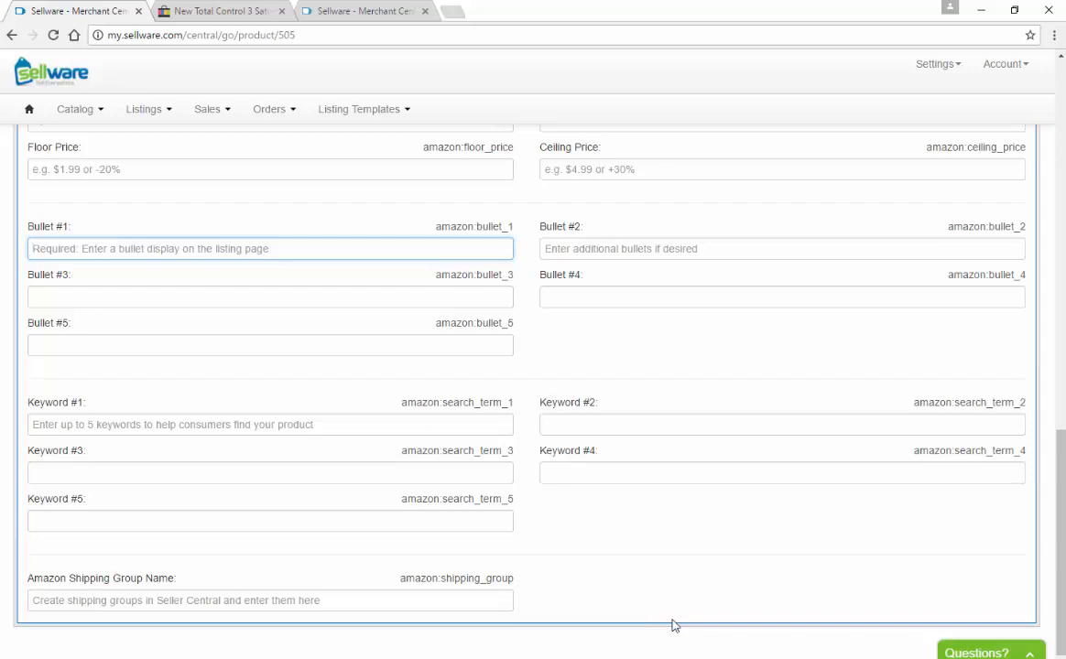
Return to the product's eBay channel settings and examine the category and item specifics fields
scroll(673, 625, up, 4)
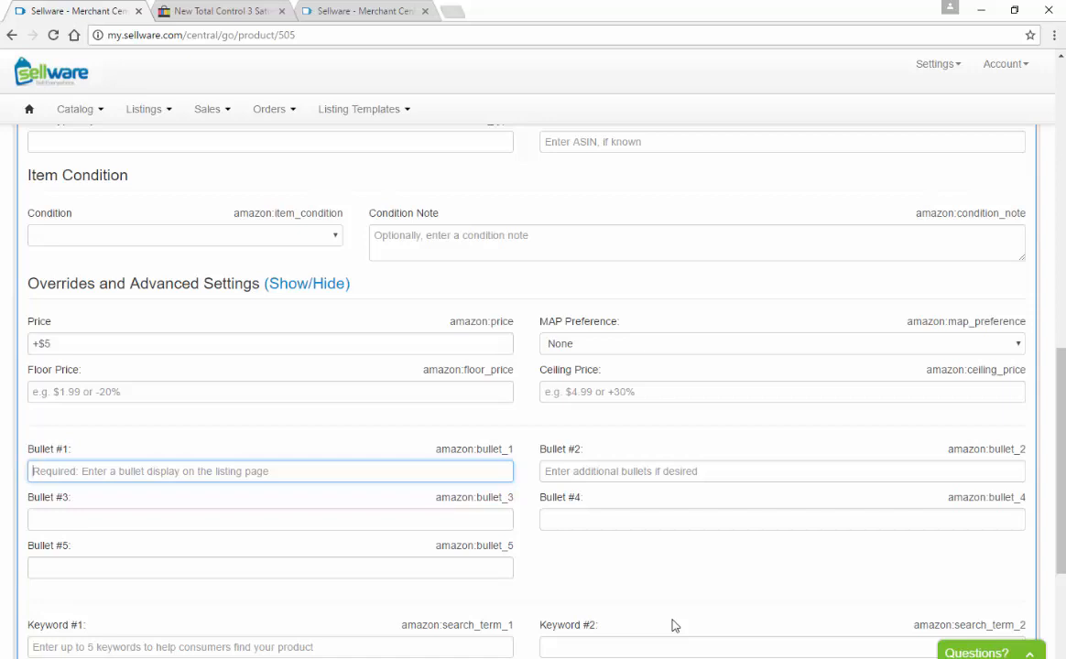
scroll(569, 339, up, 10)
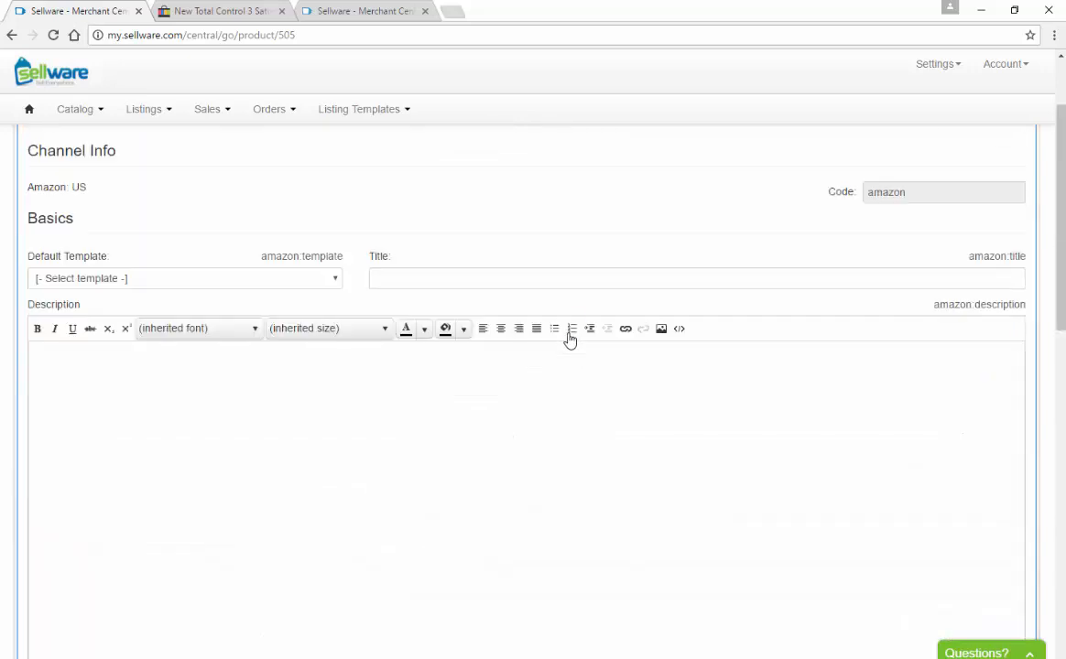
click(384, 211)
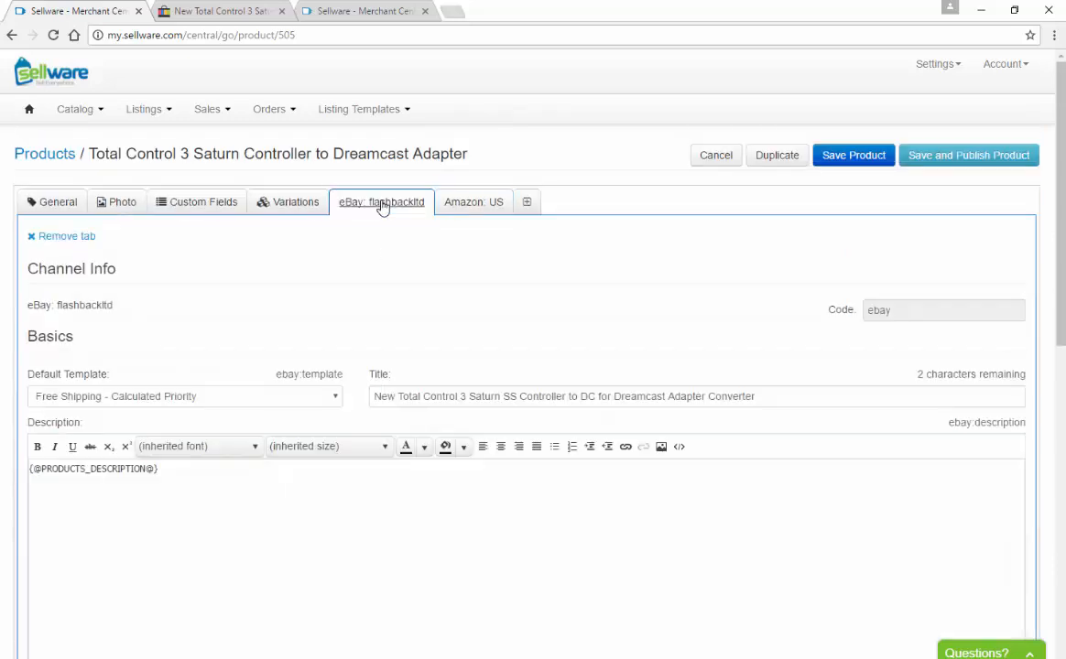
scroll(389, 213, down, 5)
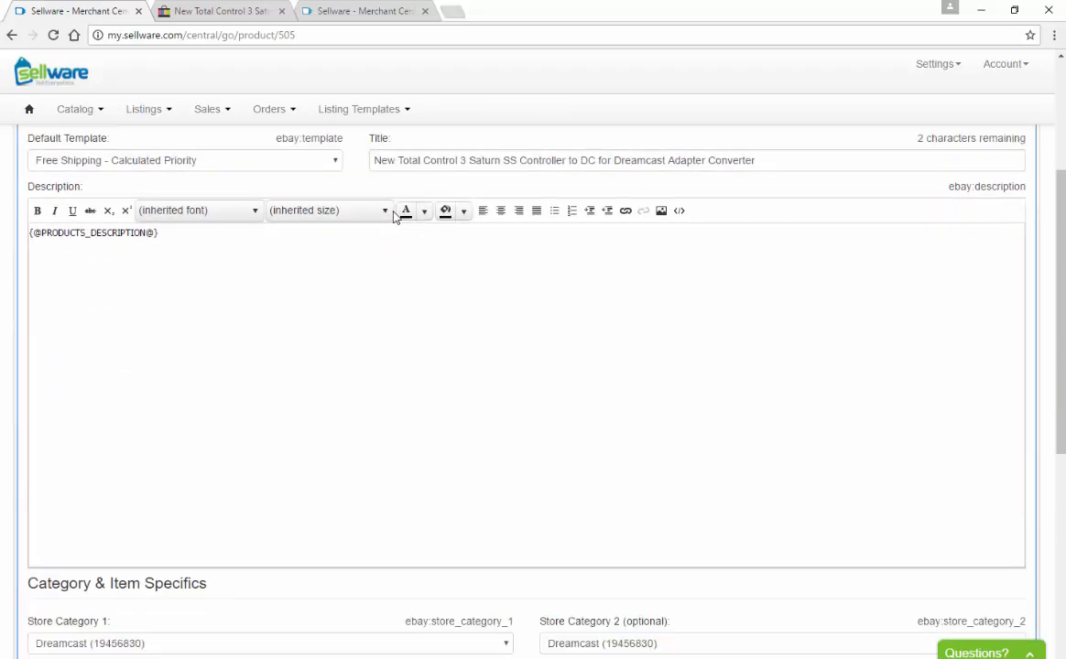
scroll(395, 212, down, 3)
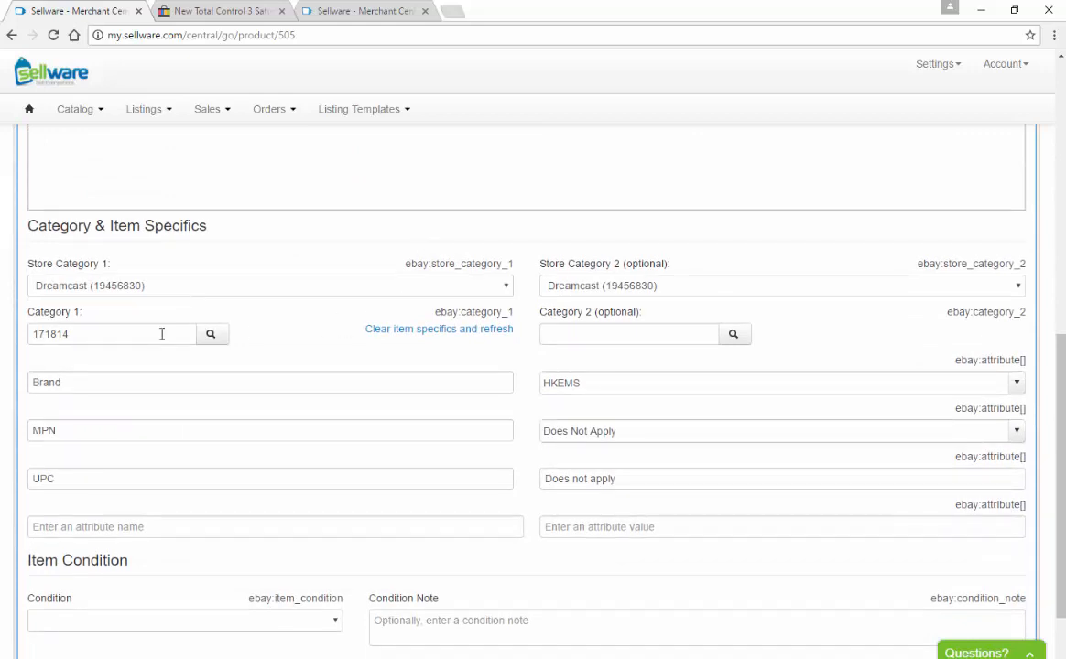
Search the eBay United States categories for "video games" from Category 1 and close the category selection without applying one
click(210, 334)
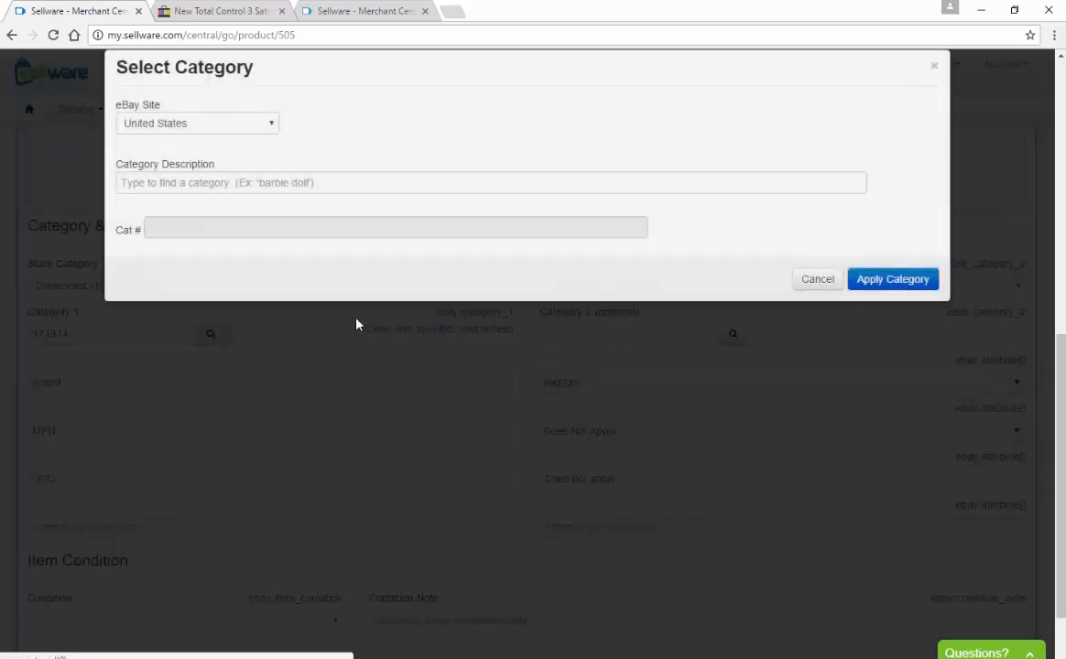
click(252, 177)
text(v)
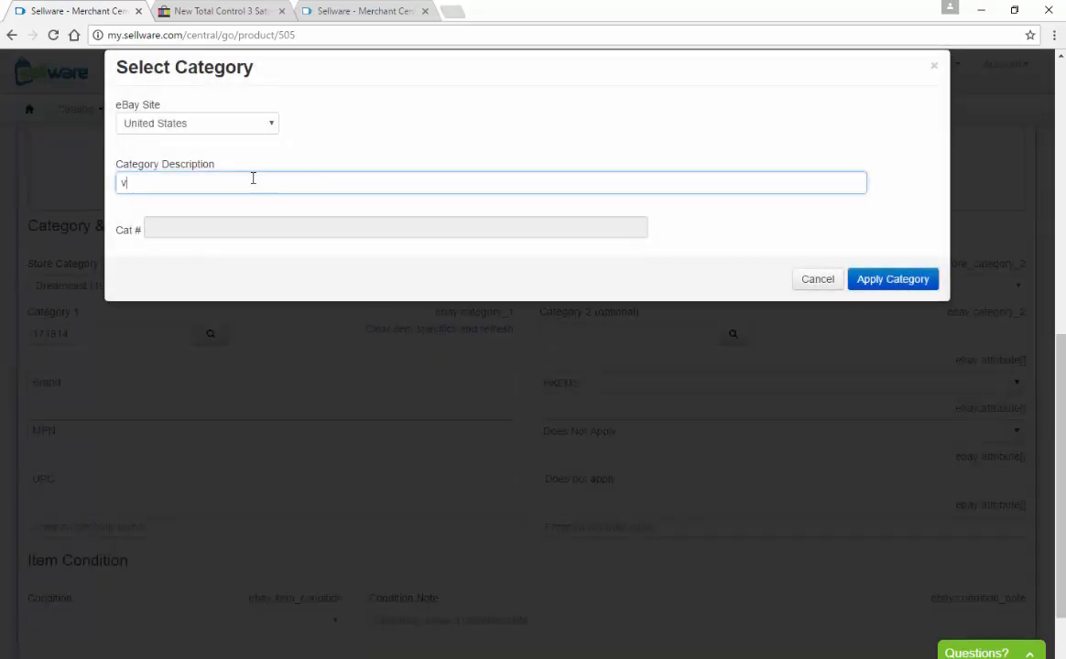
text(ideo)
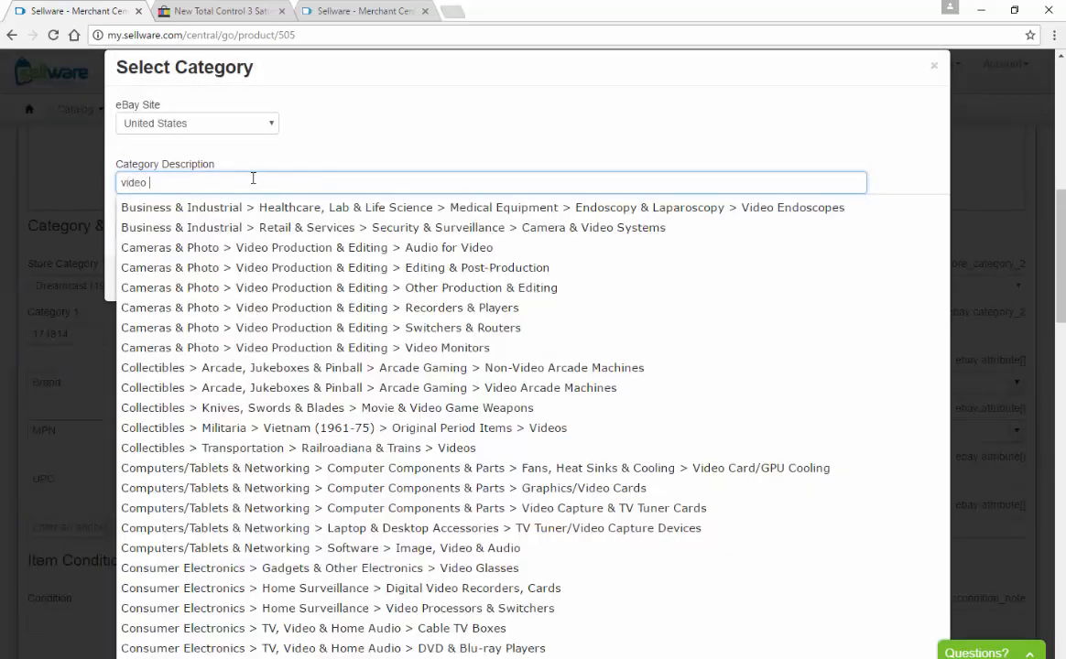
text( games)
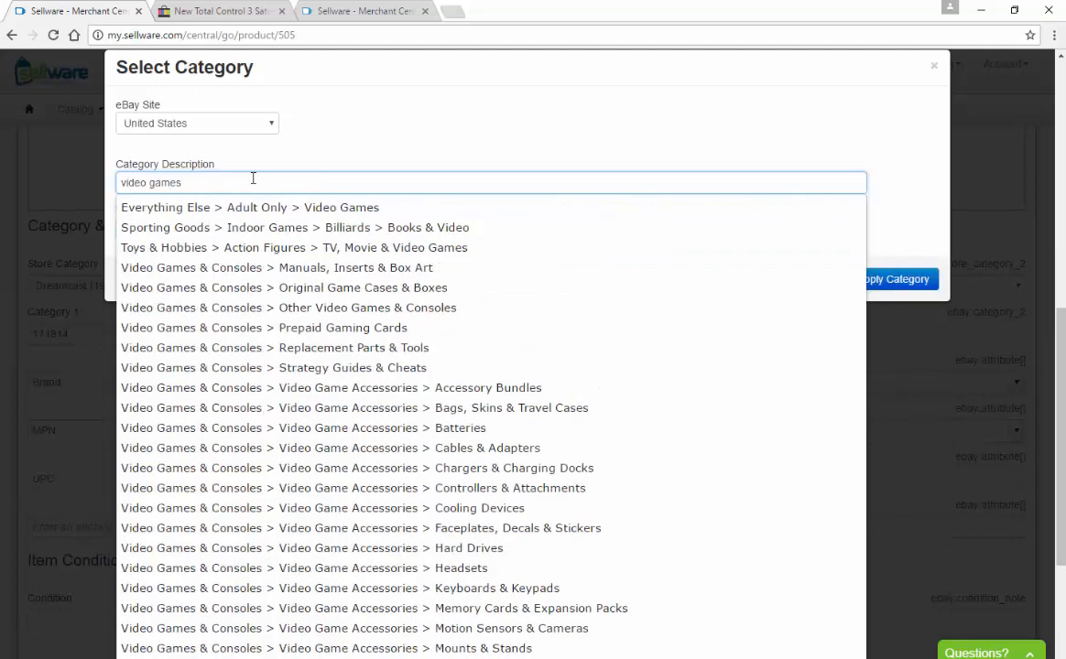
click(281, 122)
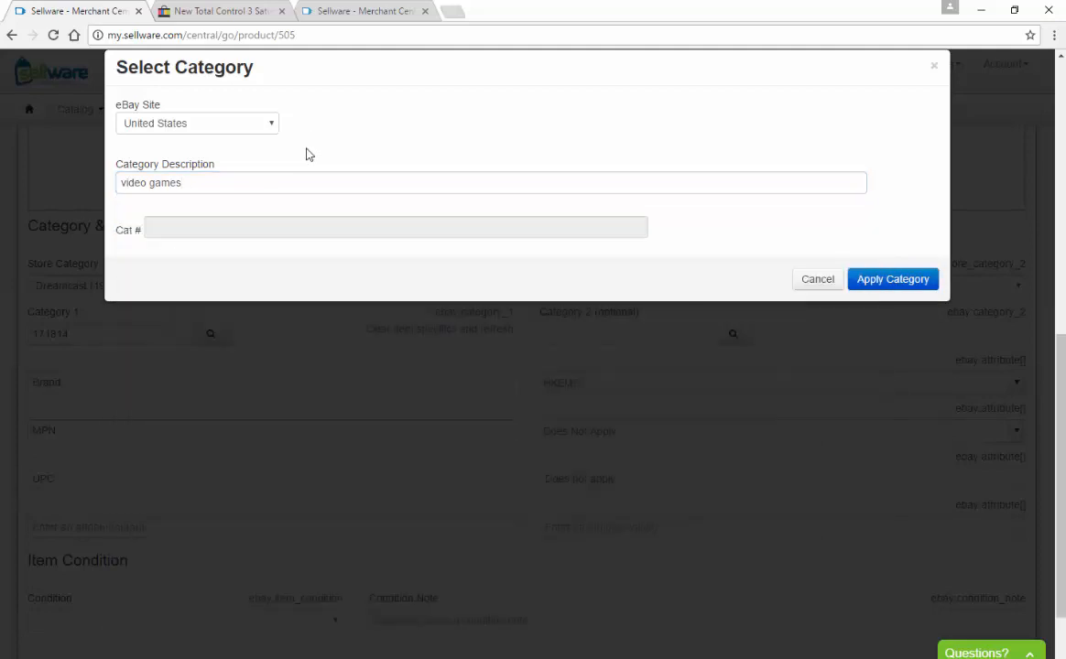
click(266, 224)
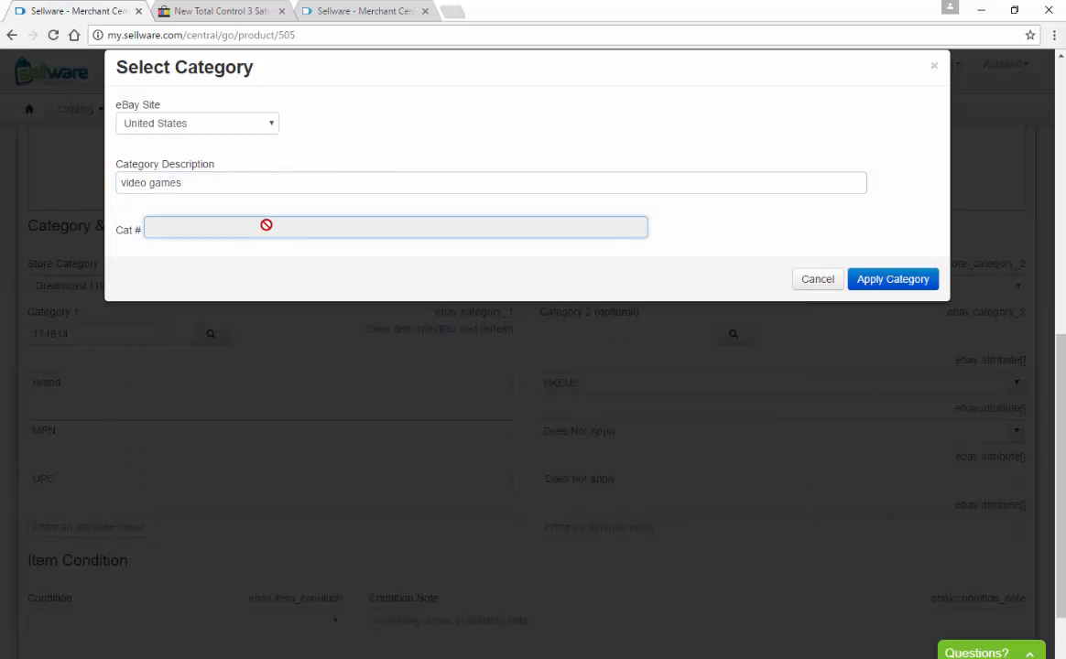
click(817, 280)
Review the eBay item specifics and the advanced overrides, covering start price, Best Offer, floor and ceiling prices, and shipping
scroll(581, 383, down, 1)
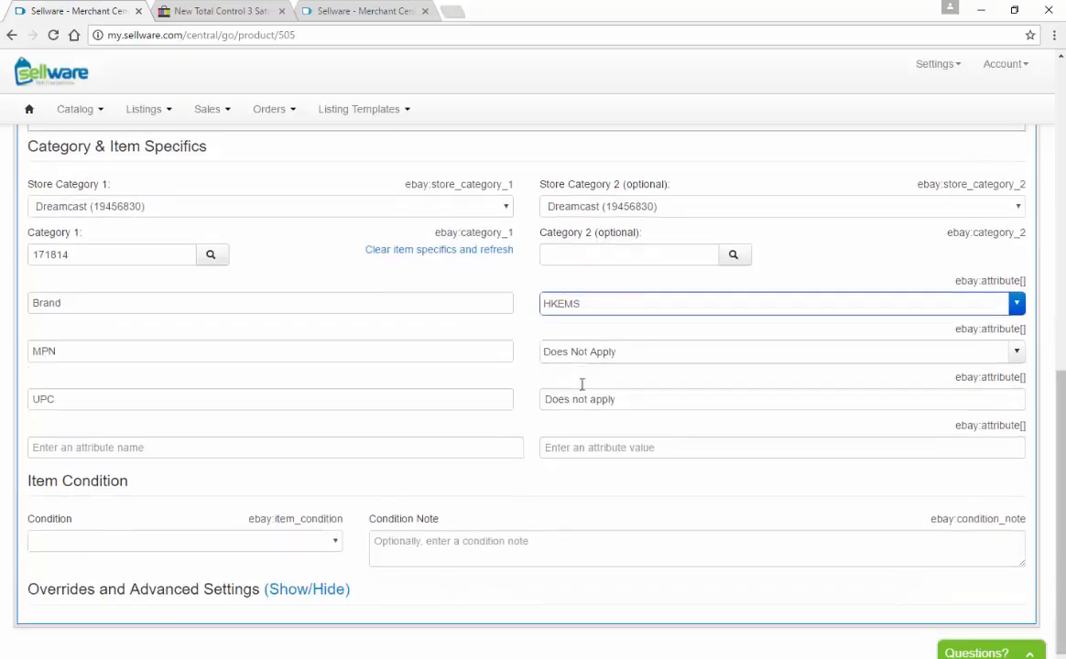
click(323, 591)
scroll(403, 457, down, 3)
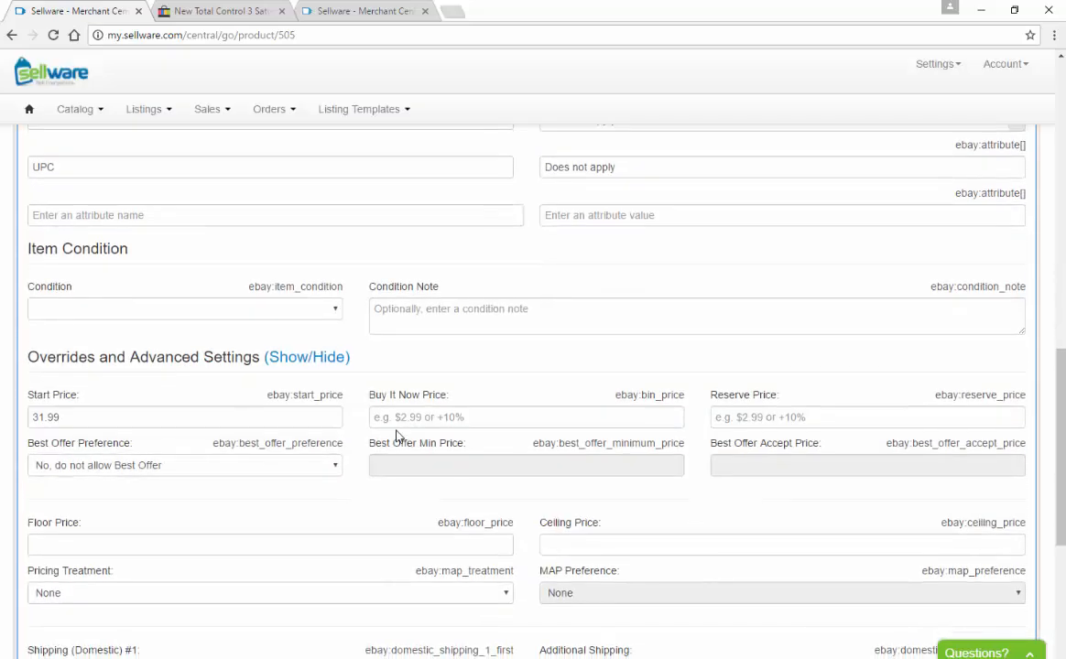
scroll(396, 436, down, 1)
click(239, 353)
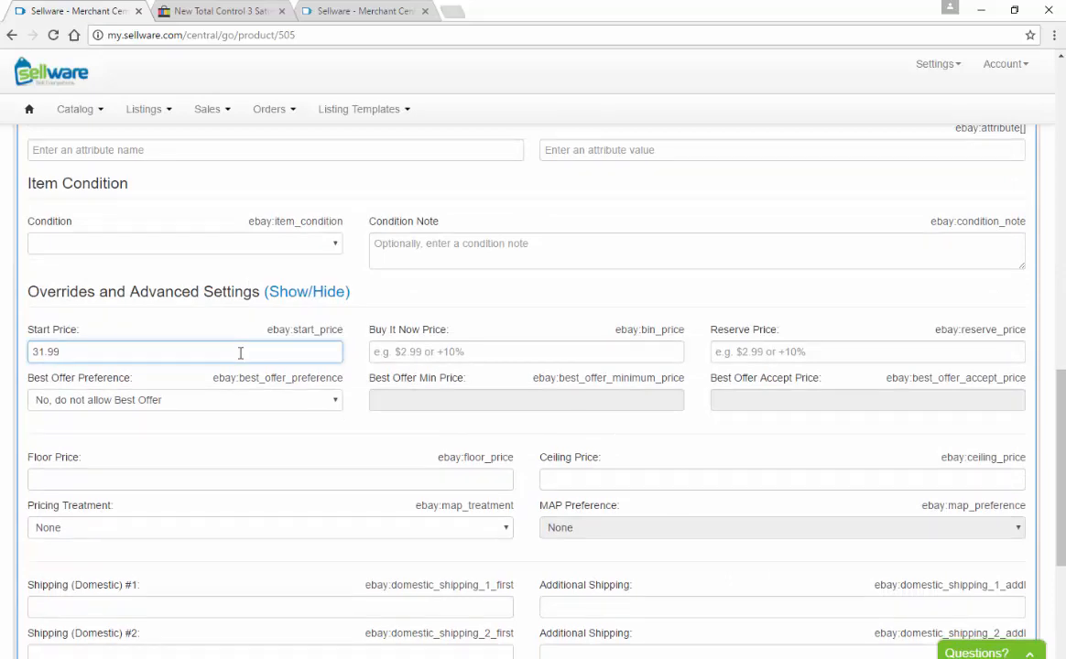
scroll(240, 353, down, 3)
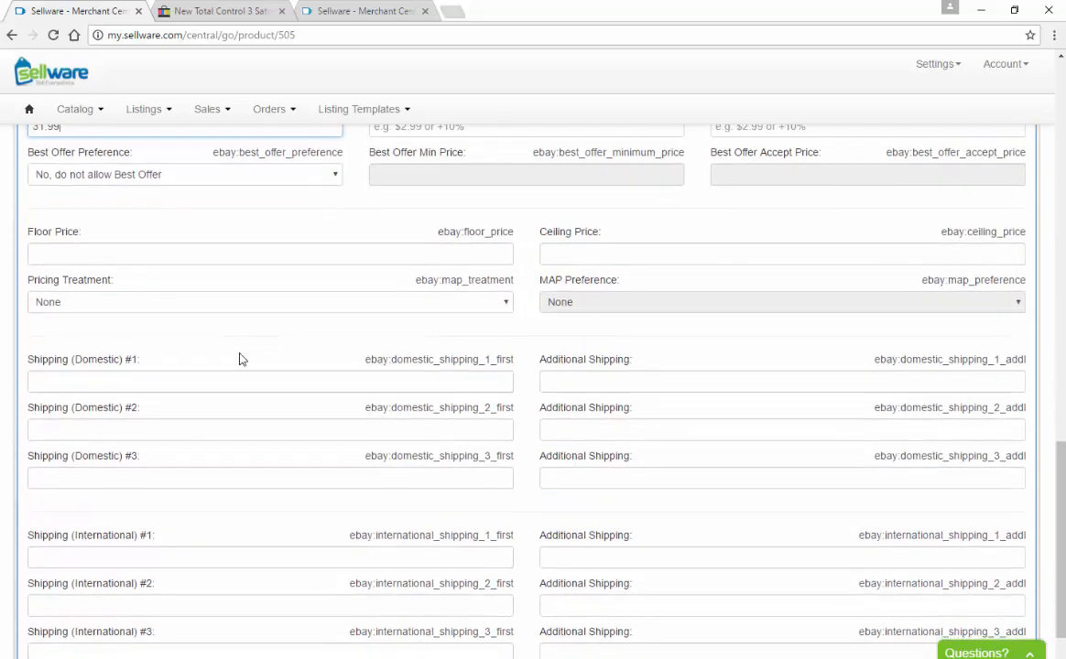
scroll(240, 359, down, 1)
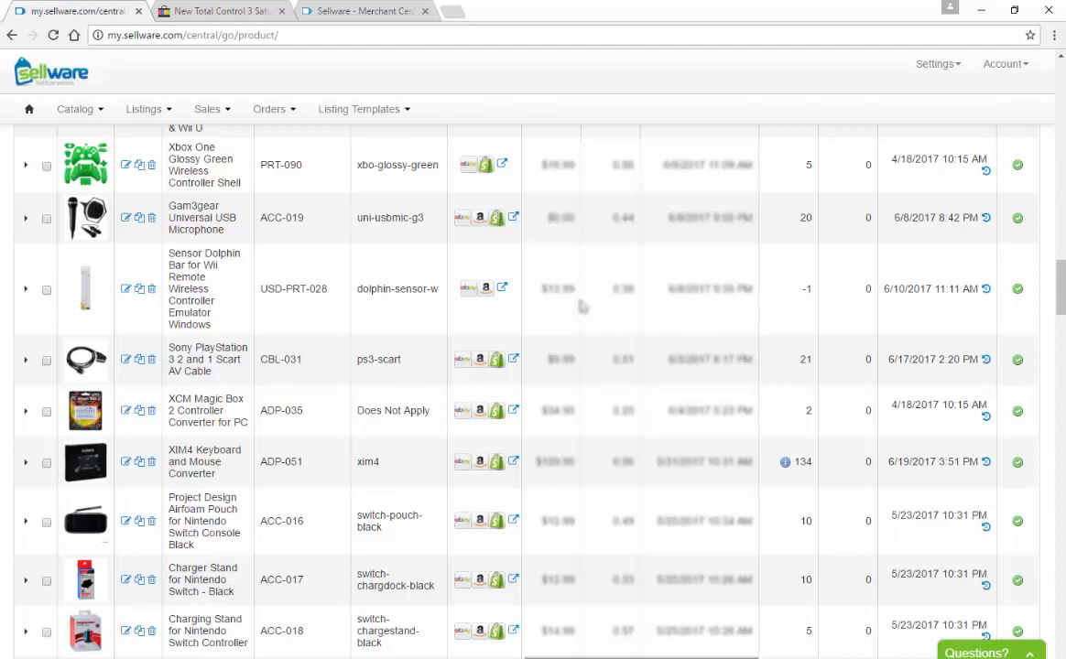
In the product list, highlight the stock quantity of XIM4 Keyboard and Mouse Converter (ADP-051) and view its info note
double_click(801, 463)
mouse_move(786, 467)
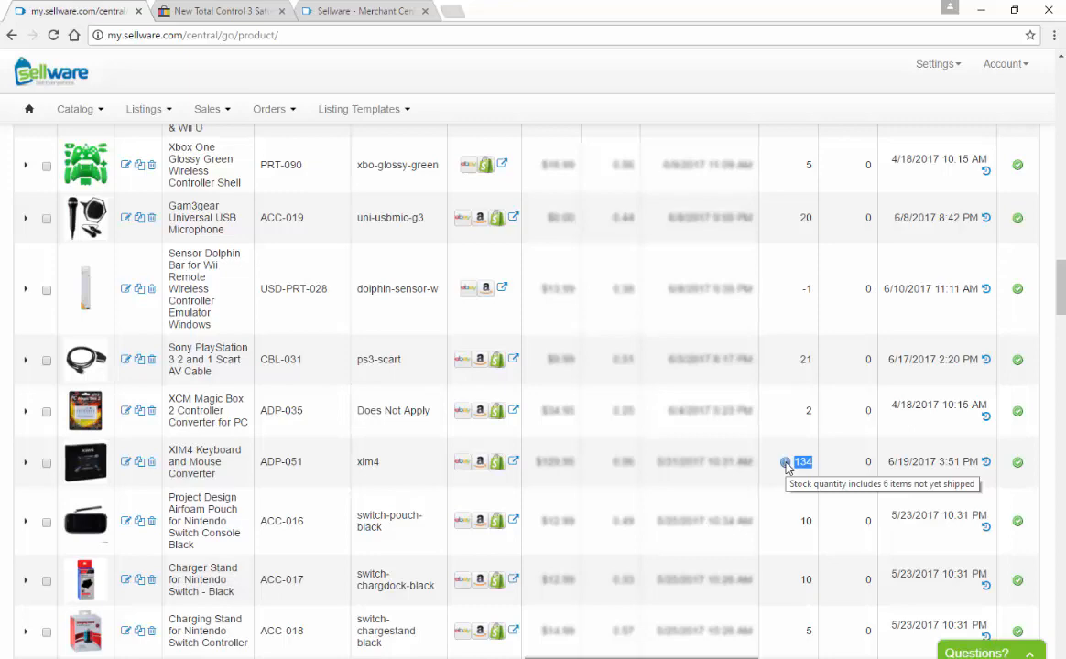
Sort the product list by stock quantity in ascending order and load the product images
scroll(785, 466, up, 15)
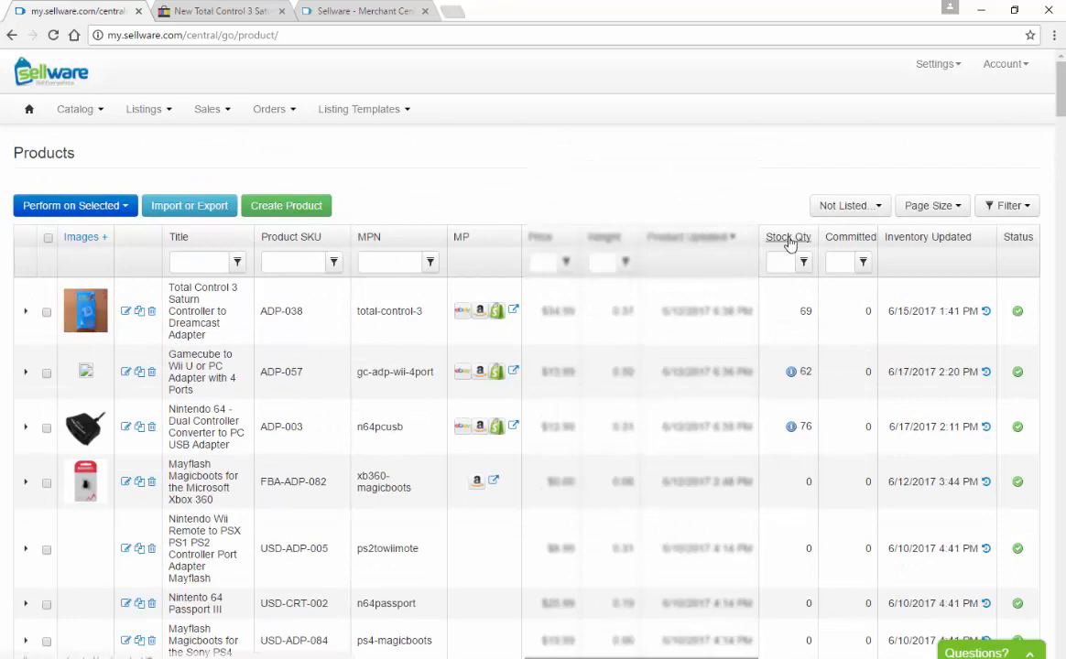
click(789, 239)
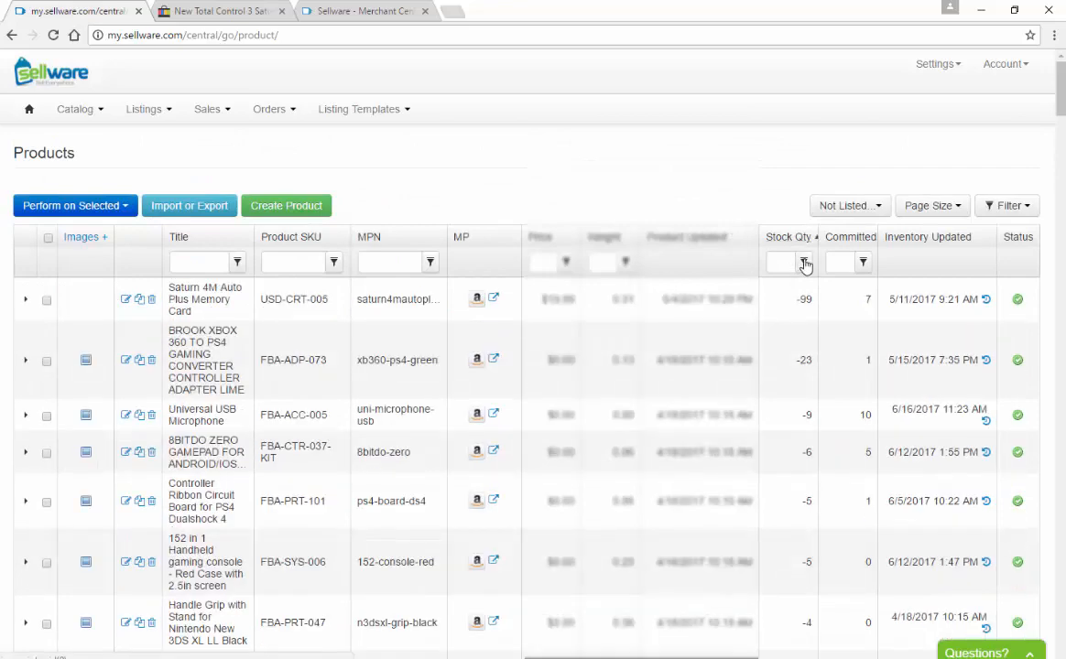
scroll(817, 426, down, 6)
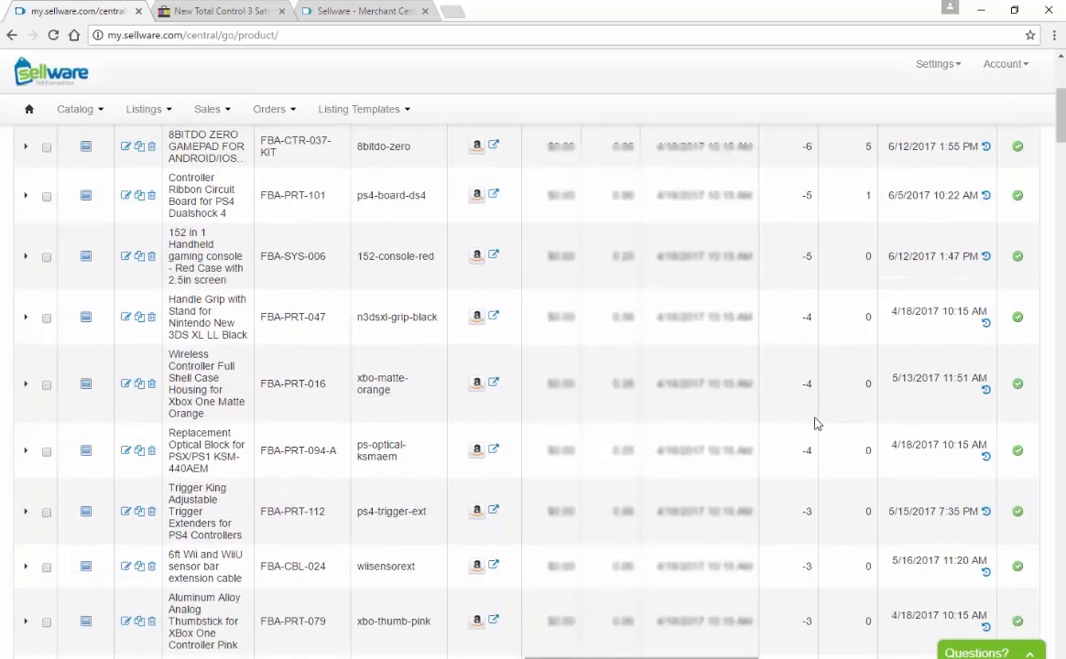
scroll(815, 424, up, 6)
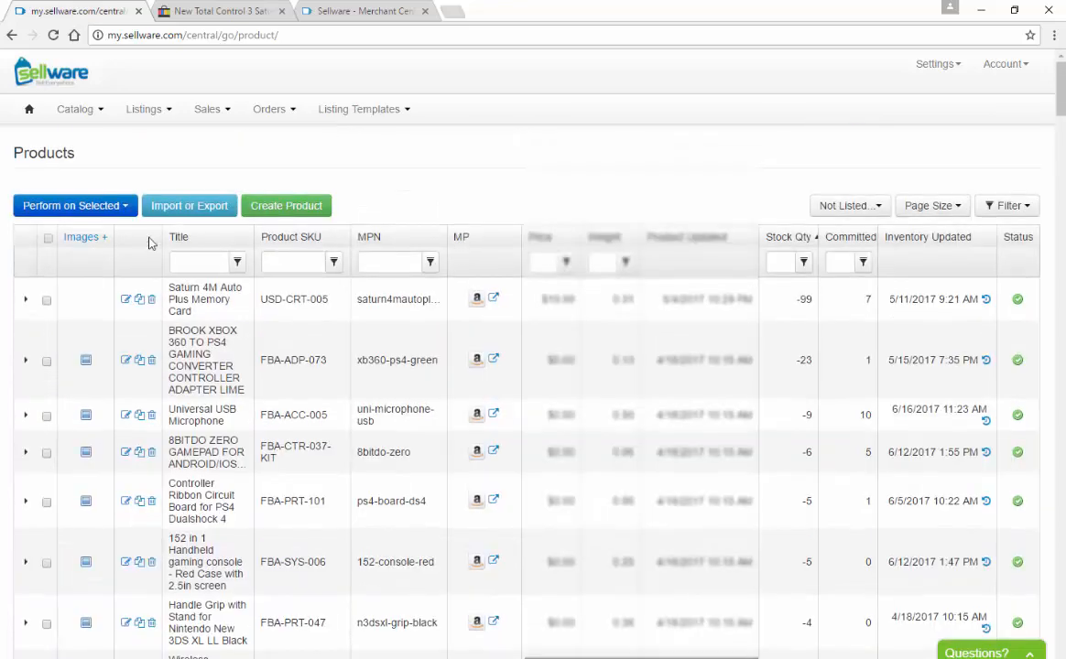
click(82, 241)
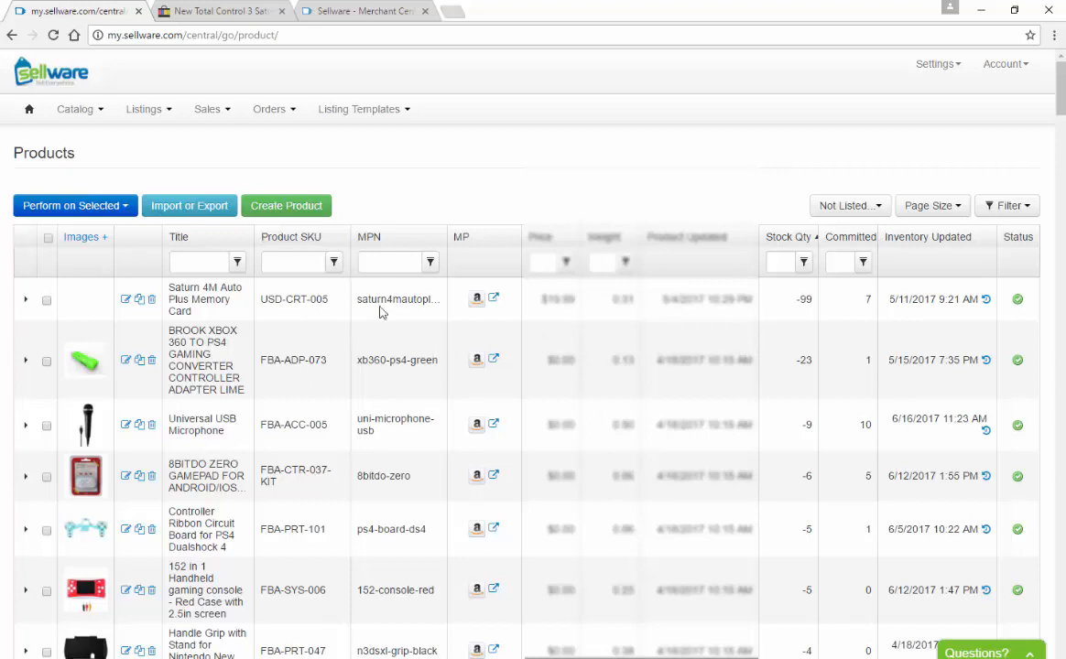
Filter the product list to titles containing "xbox" and load the product images
click(217, 262)
text(xb)
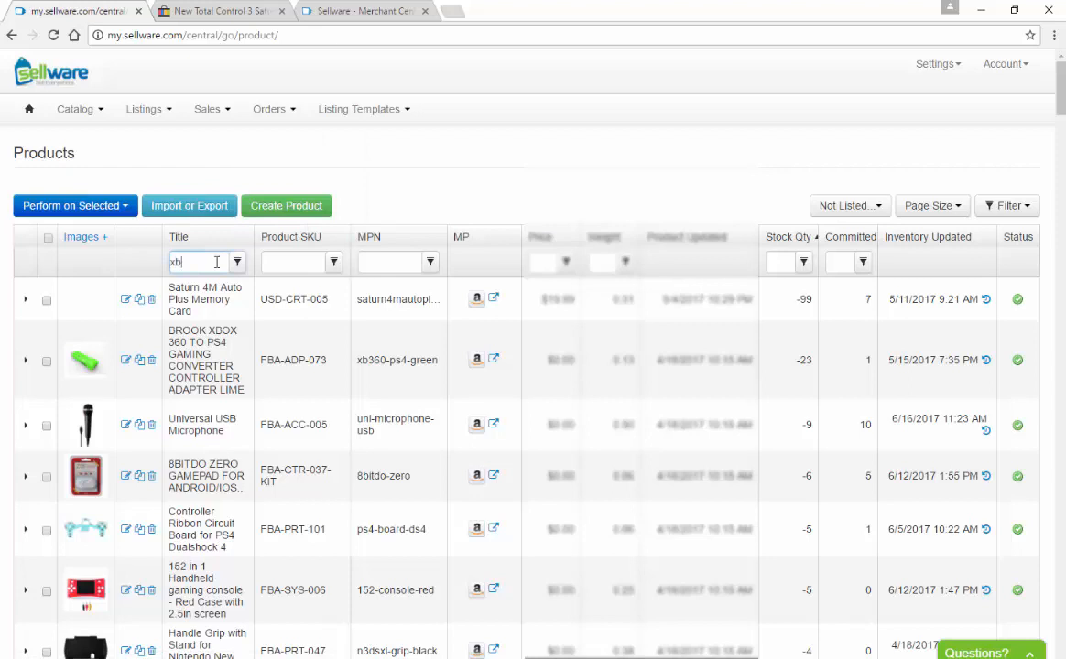
text(ox)
key(Return)
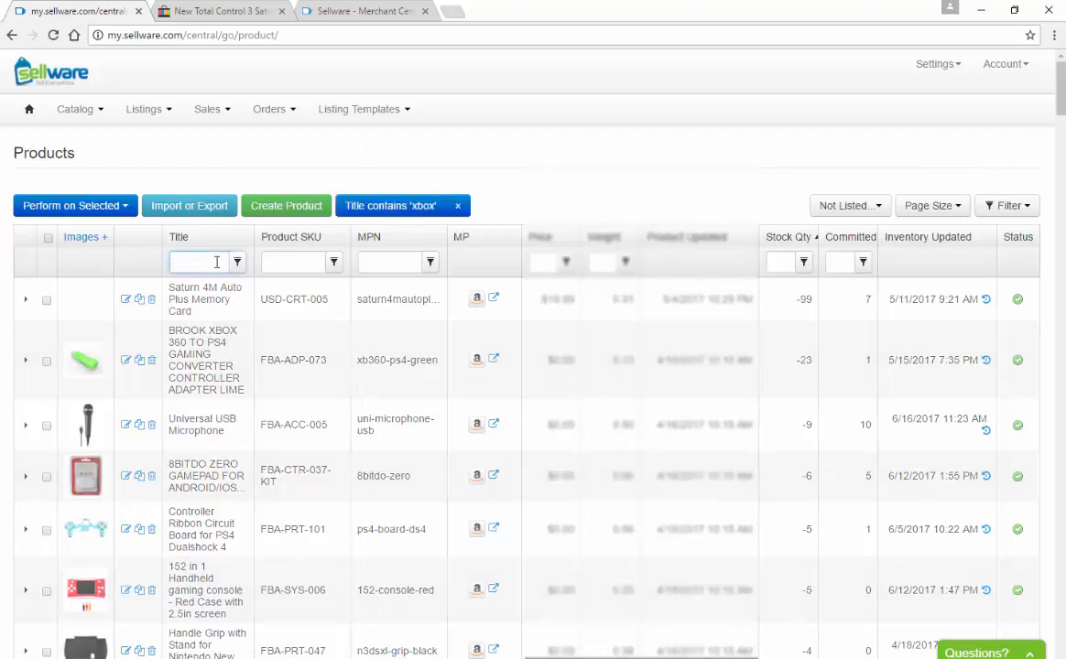
click(92, 238)
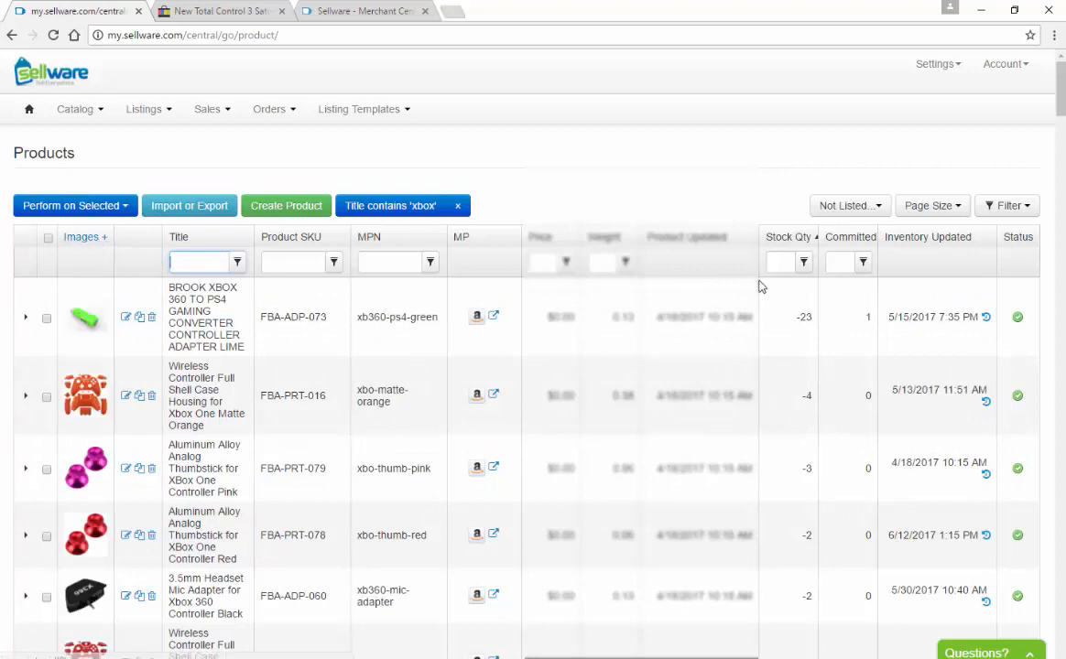
Filter the xbox products to those with a price greater than 20 and look through the list
click(543, 262)
text(20)
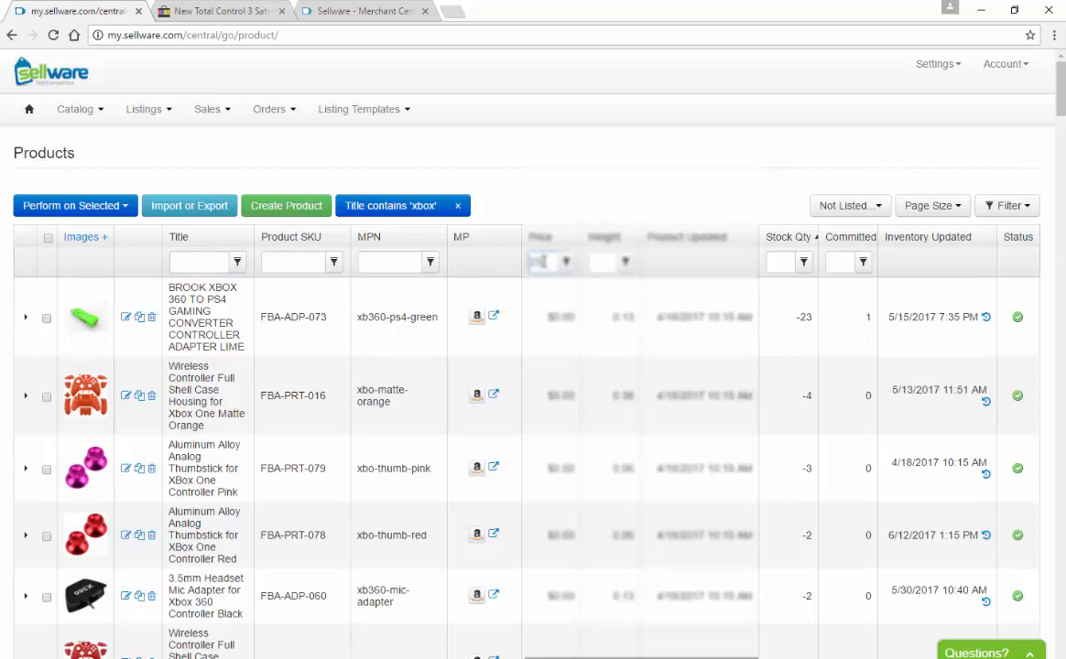
click(566, 263)
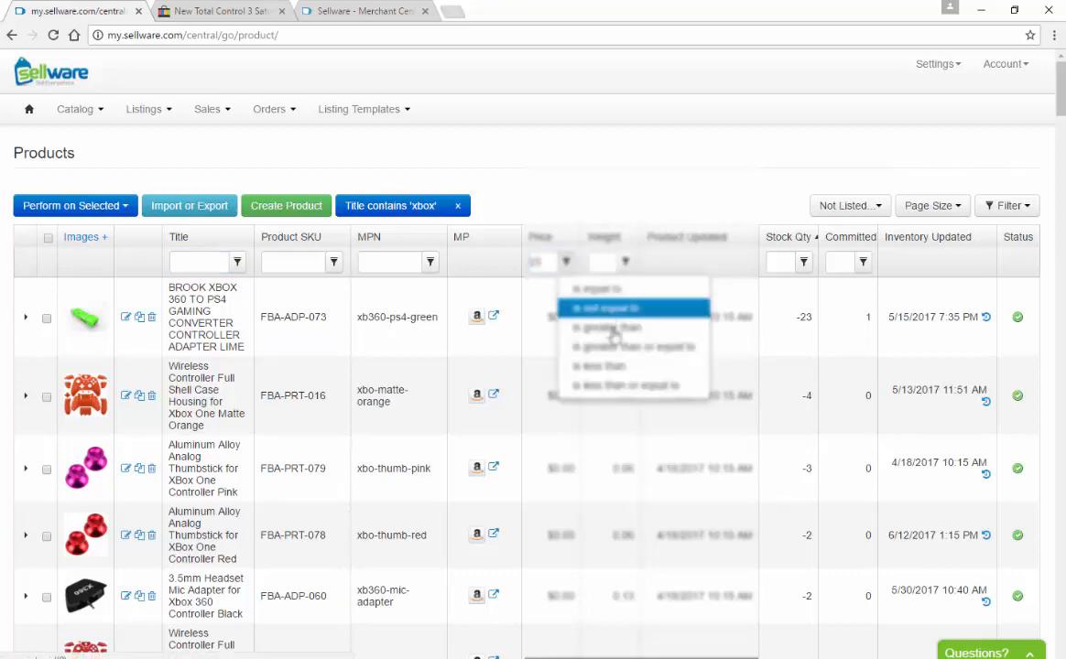
click(606, 308)
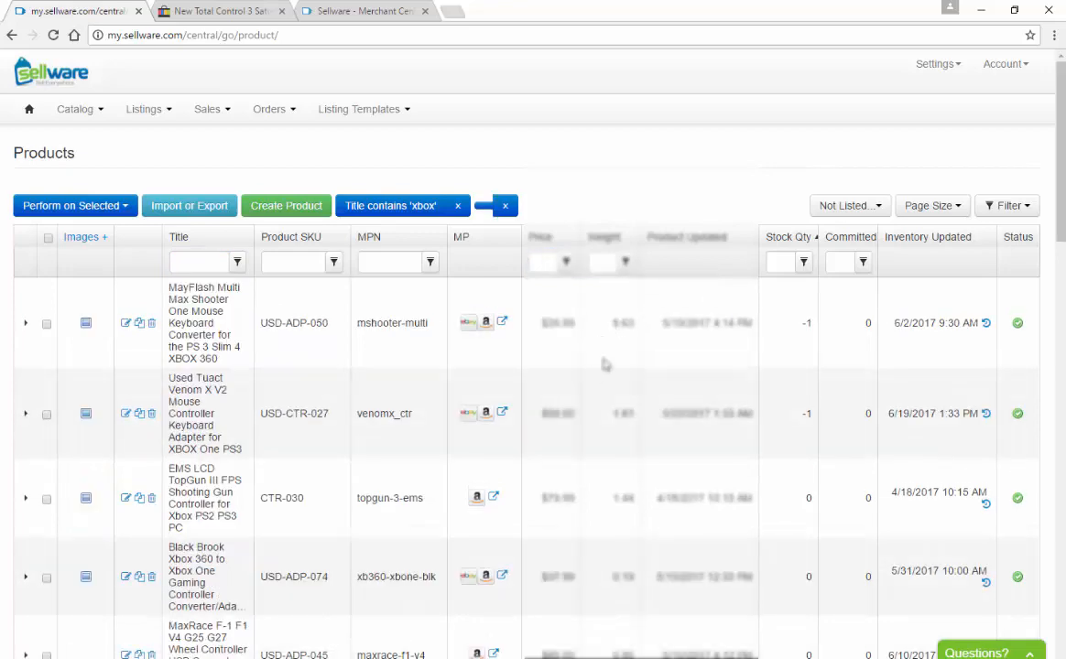
scroll(603, 362, down, 6)
scroll(603, 362, up, 7)
Open the active listings and load their images
mouse_move(101, 117)
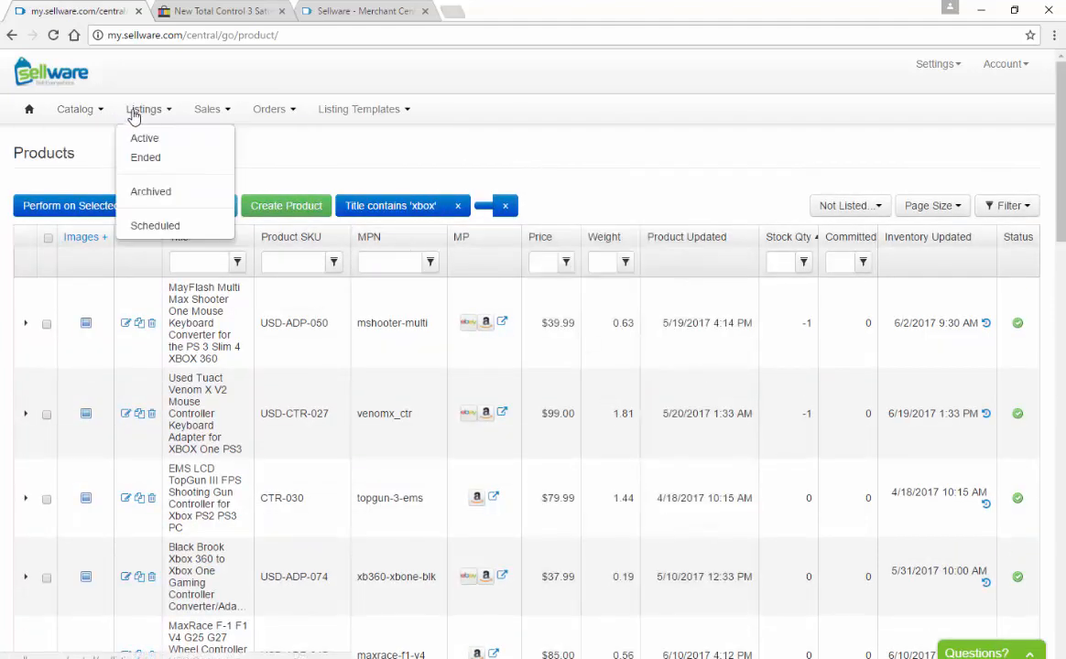
click(138, 113)
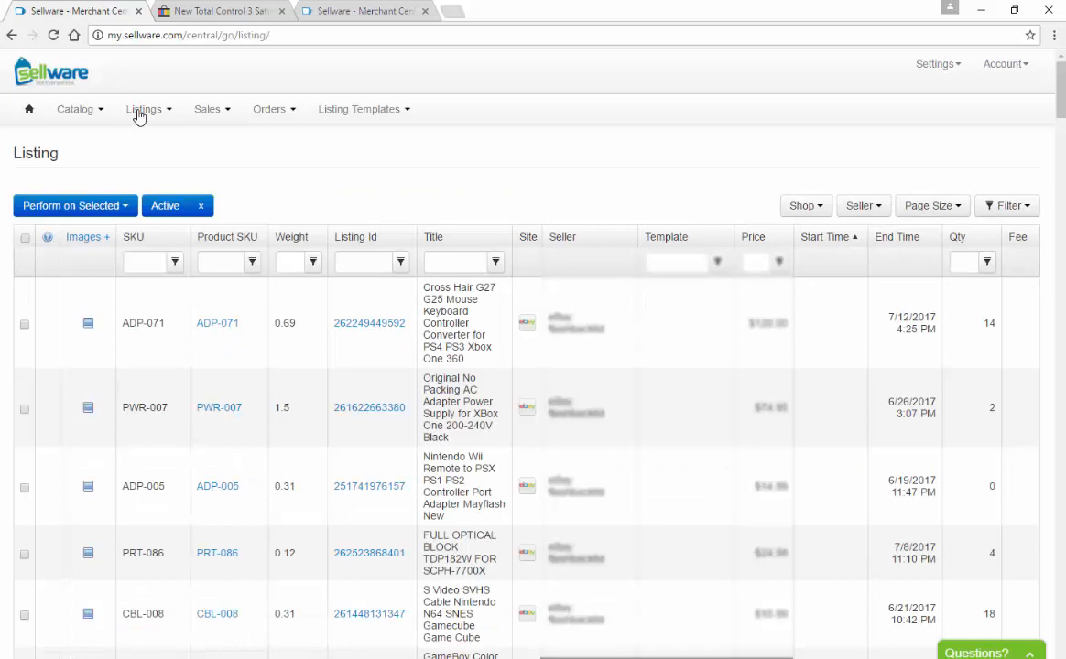
click(83, 240)
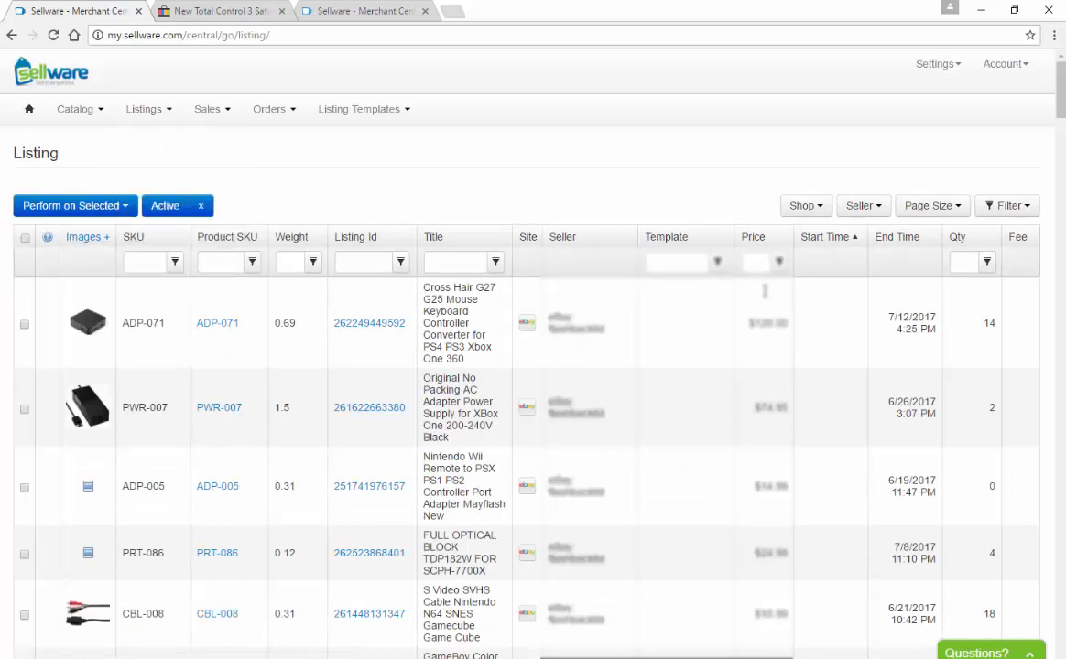
Filter the active listings by the Amazon: US seller, and switch the seller filter to the eBay account
click(868, 209)
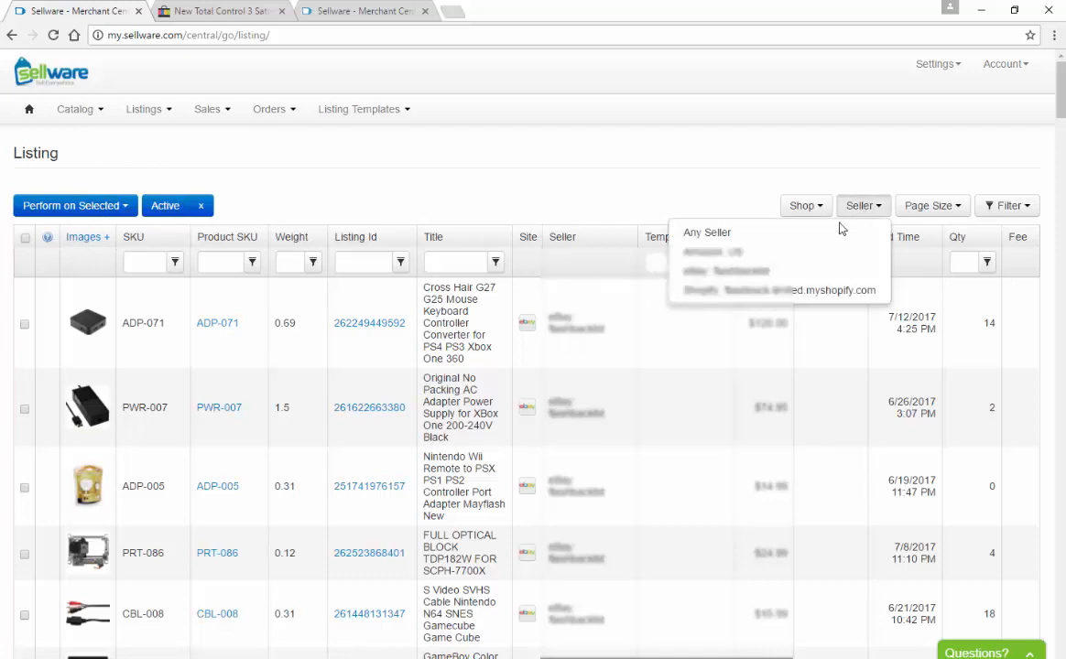
click(778, 250)
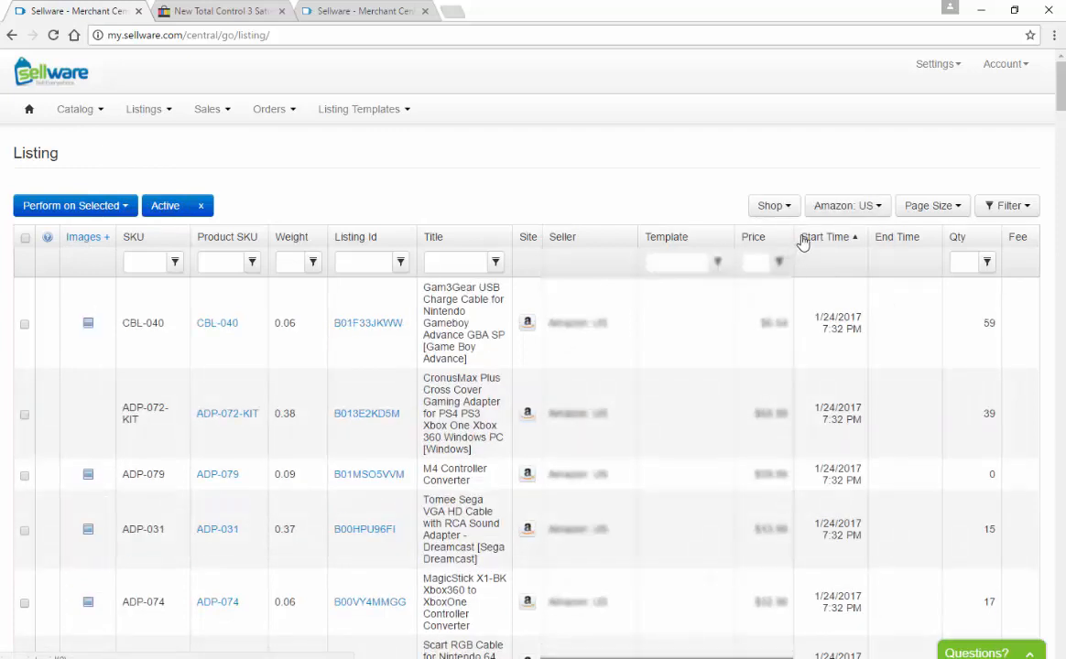
click(827, 218)
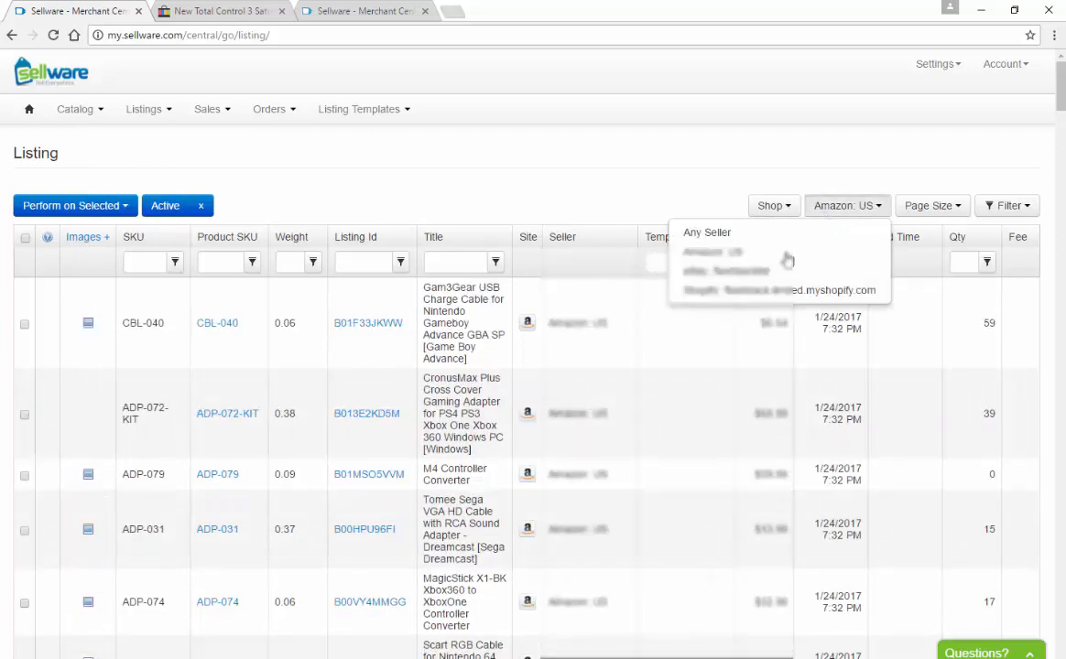
click(756, 270)
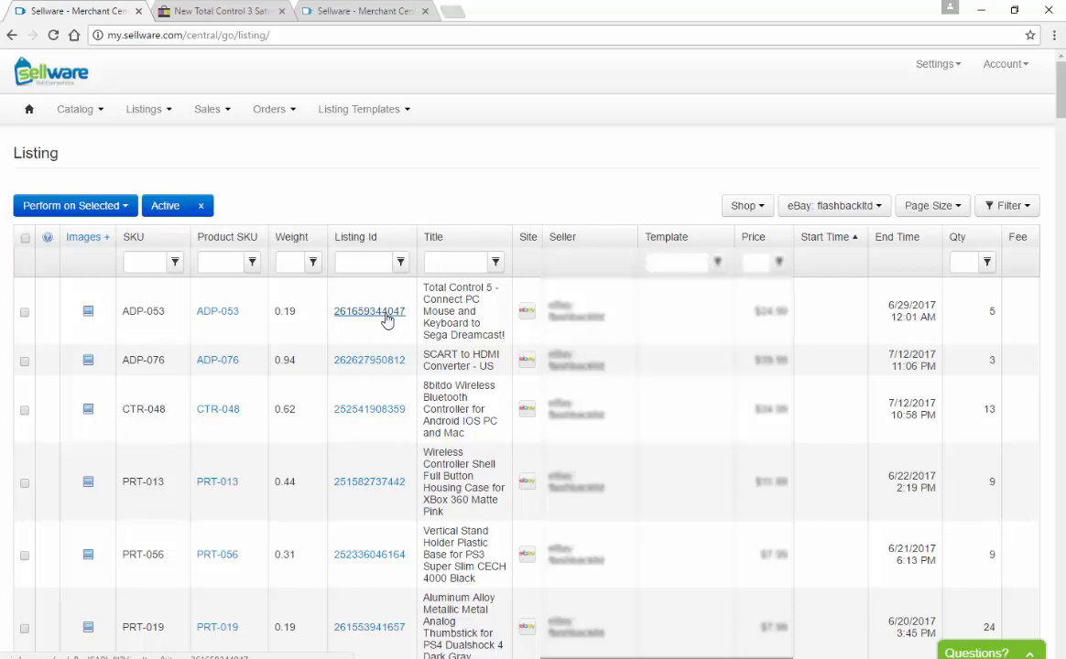
Sort the eBay listings by template in descending order
click(665, 237)
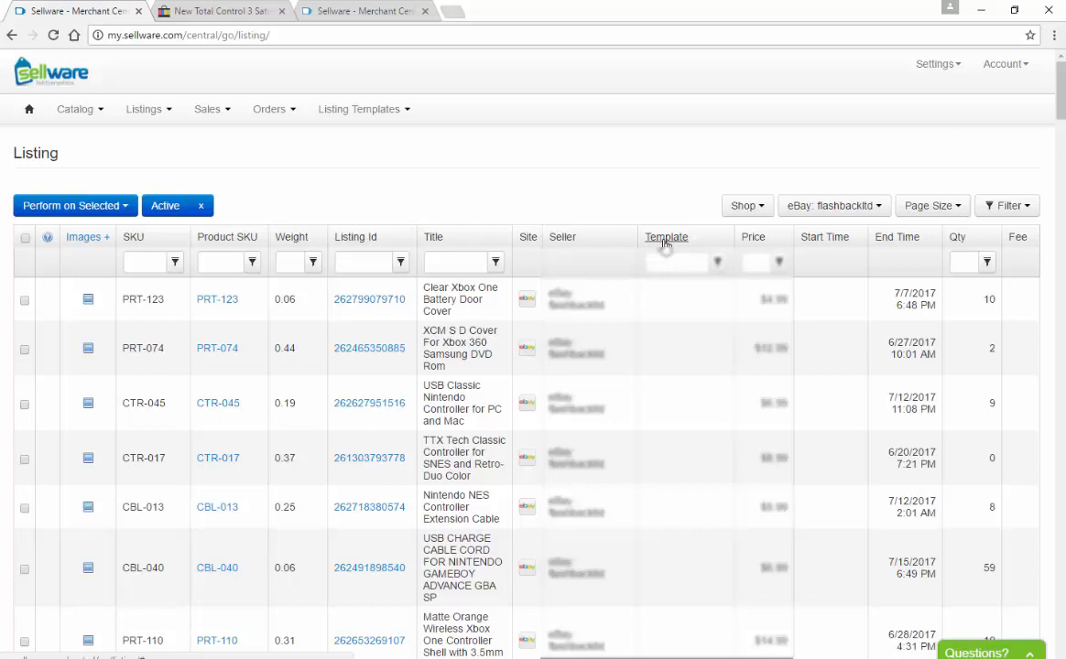
click(666, 238)
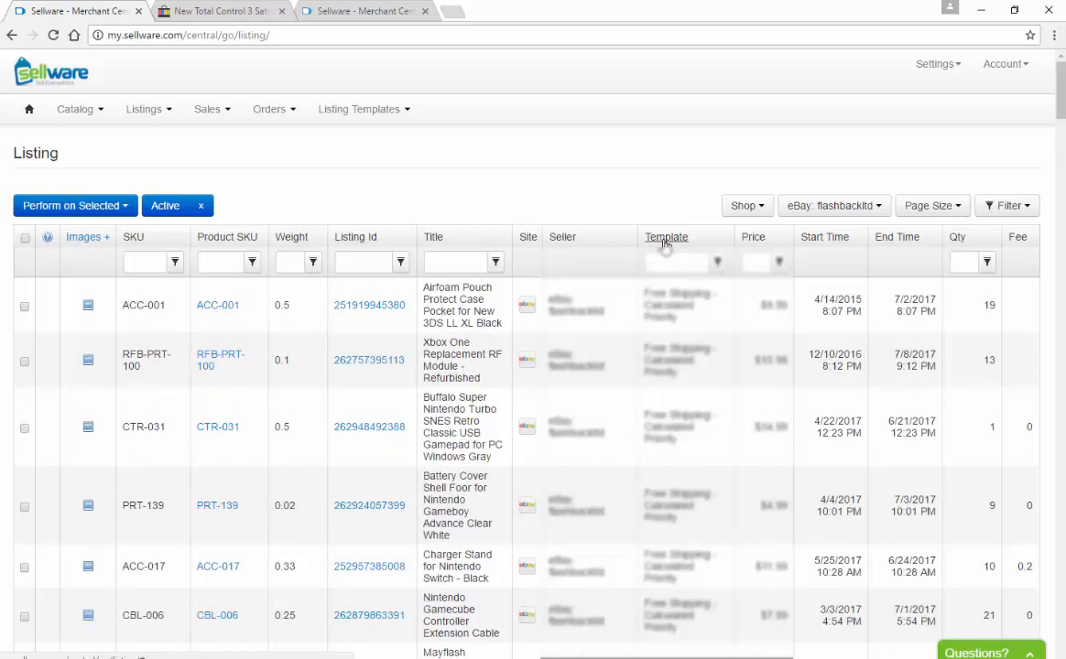